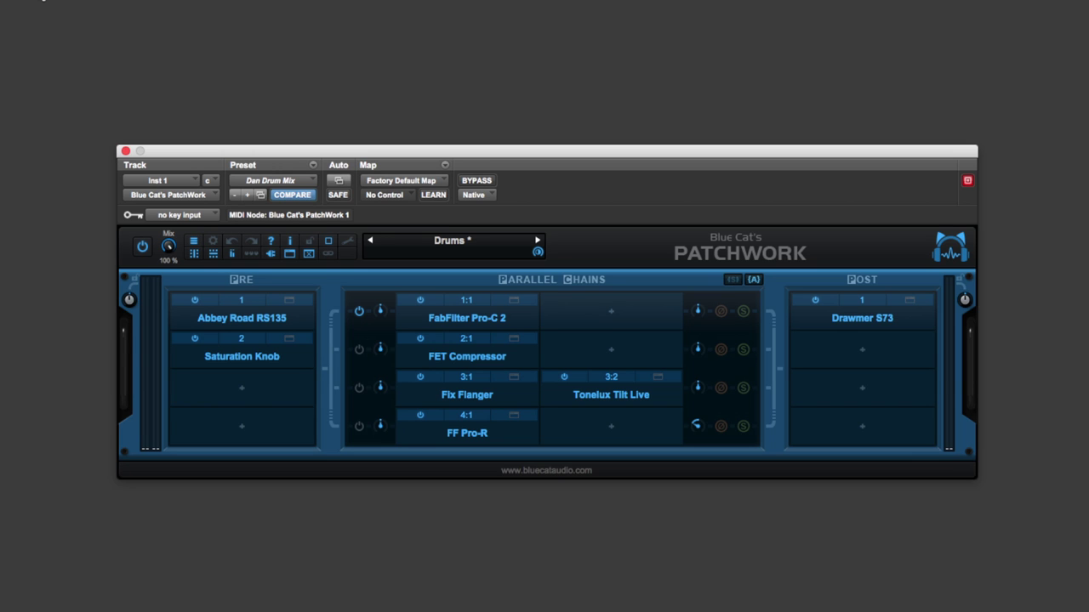
Open the FabFilter Pro-C 2, Fix Flanger and FF Pro-R editors from their slots.
click(517, 303)
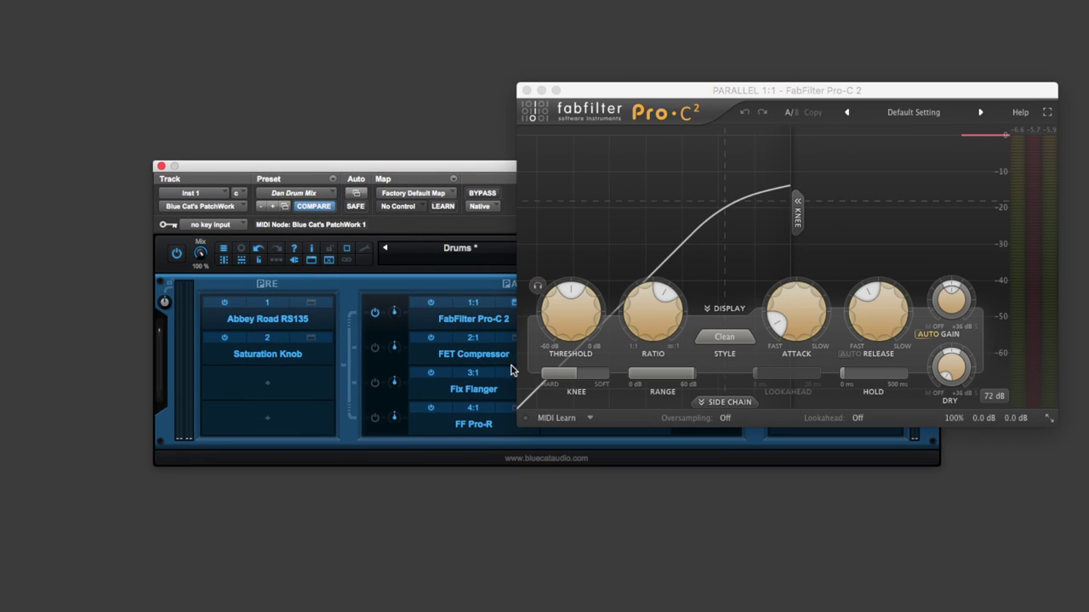
click(475, 179)
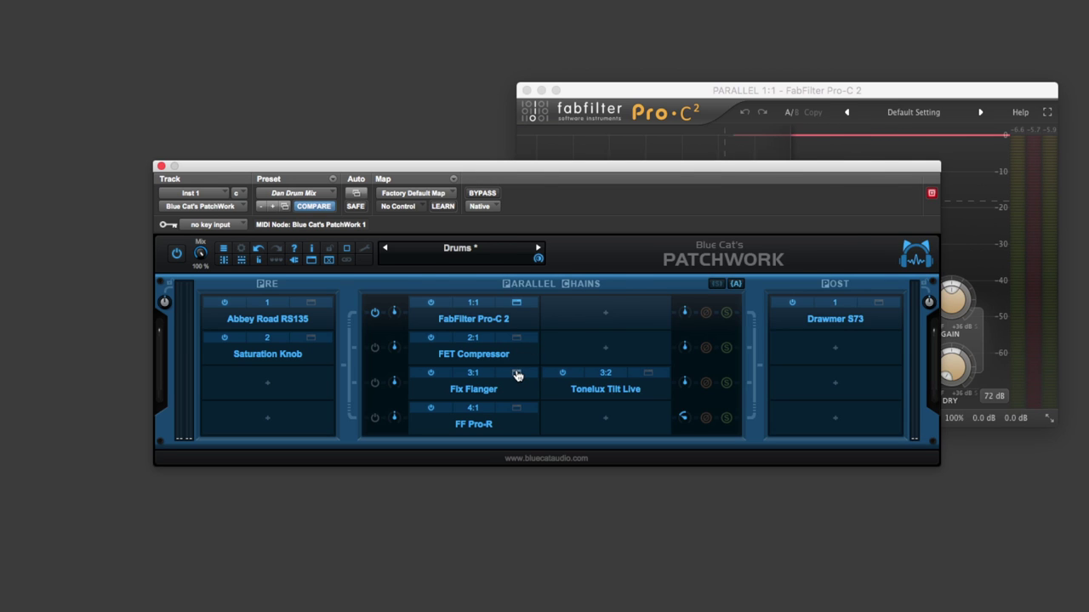
click(516, 375)
click(516, 409)
click(220, 174)
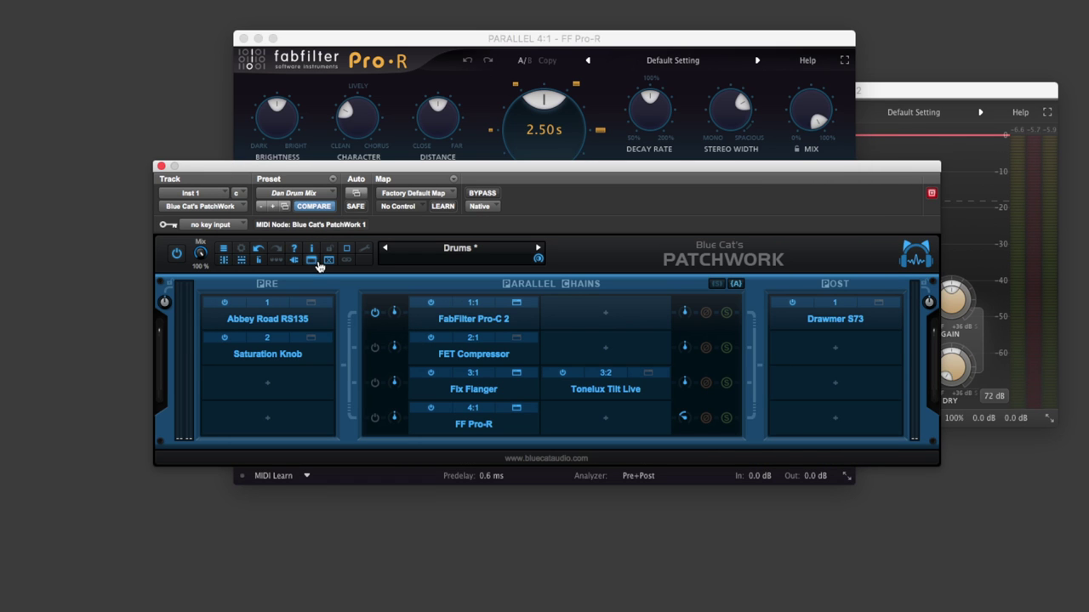
Close all plugin editor windows, show them all again, then close them all.
click(330, 261)
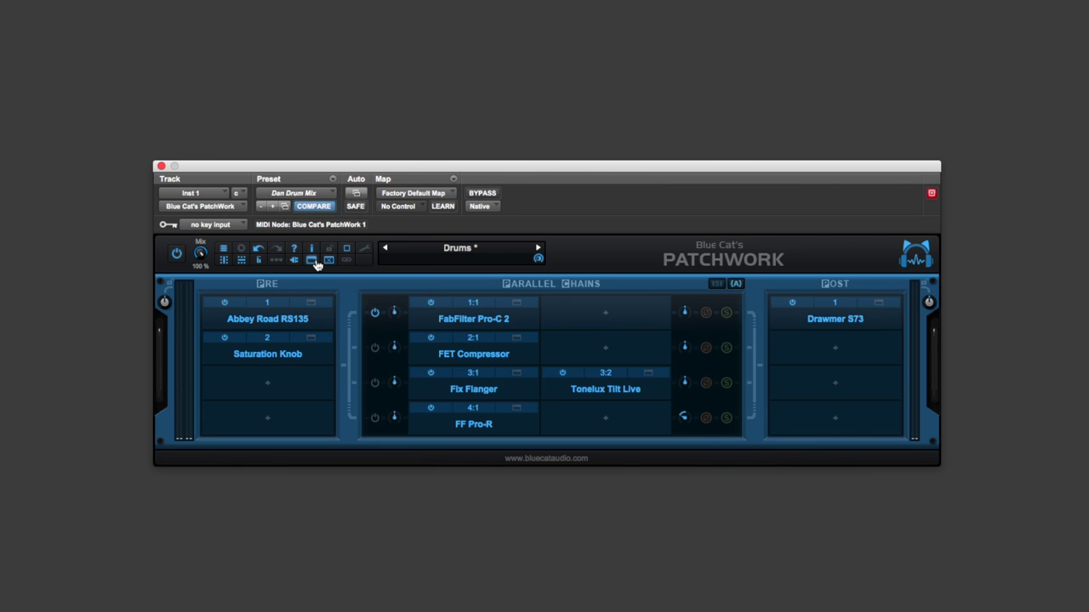
click(313, 263)
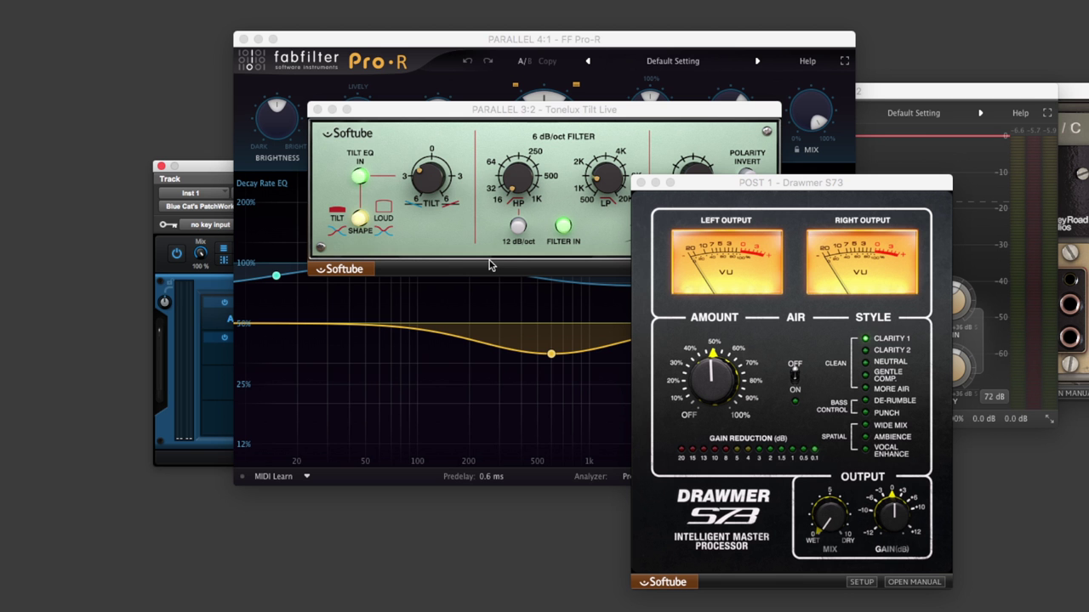
click(195, 167)
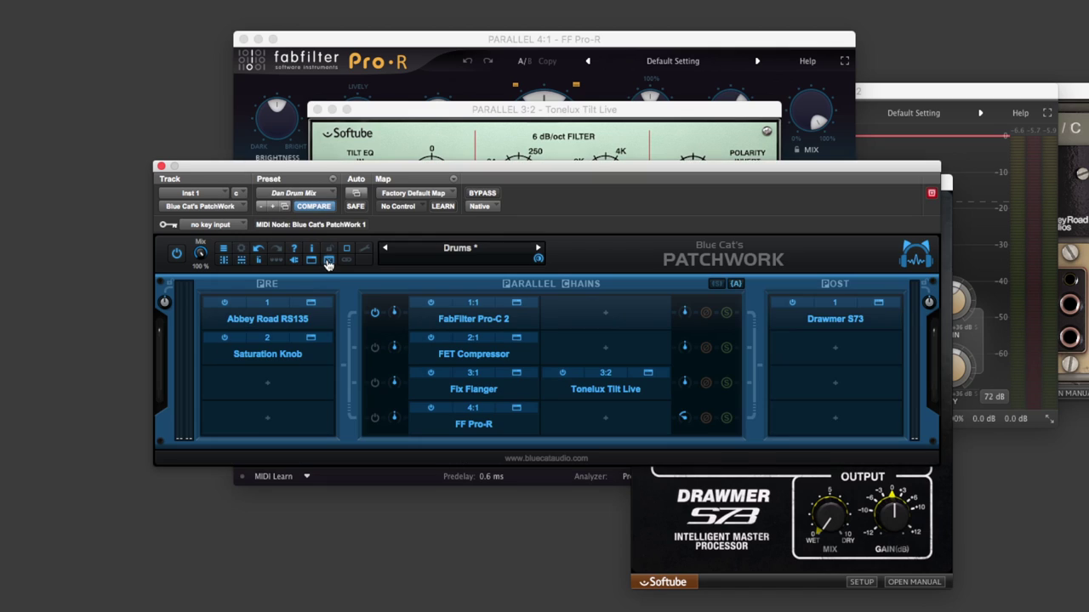
click(328, 261)
Switch the interface size to small, then medium, and finally large.
click(346, 249)
click(367, 252)
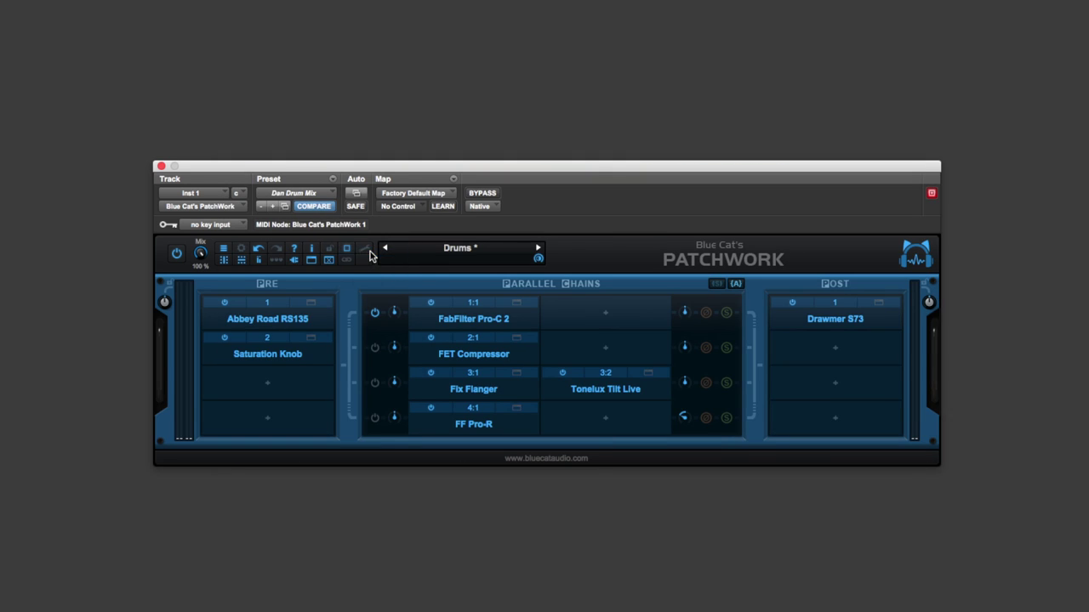
click(348, 249)
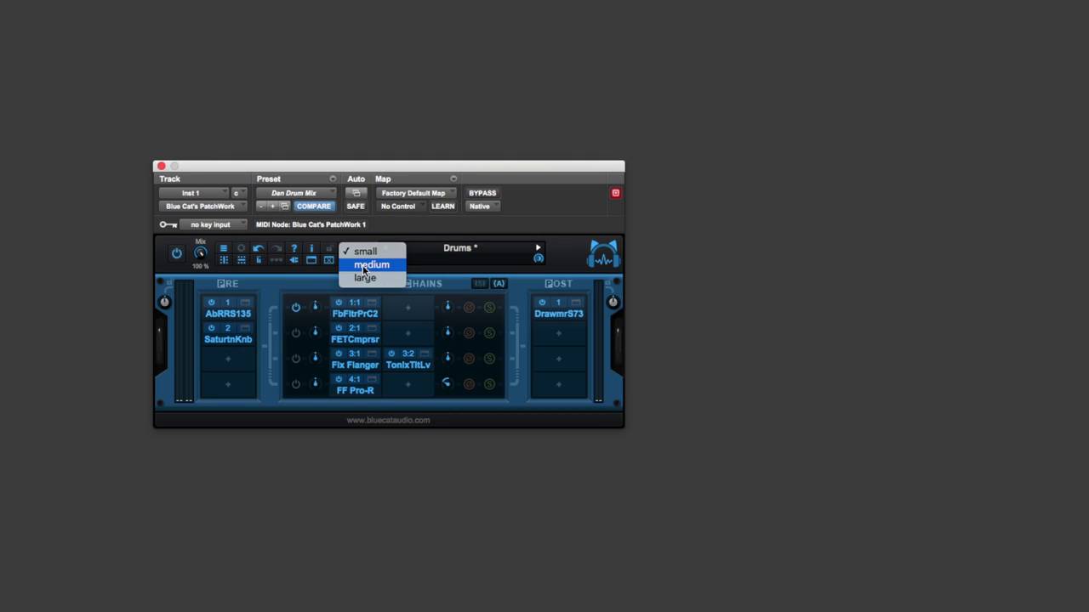
click(364, 269)
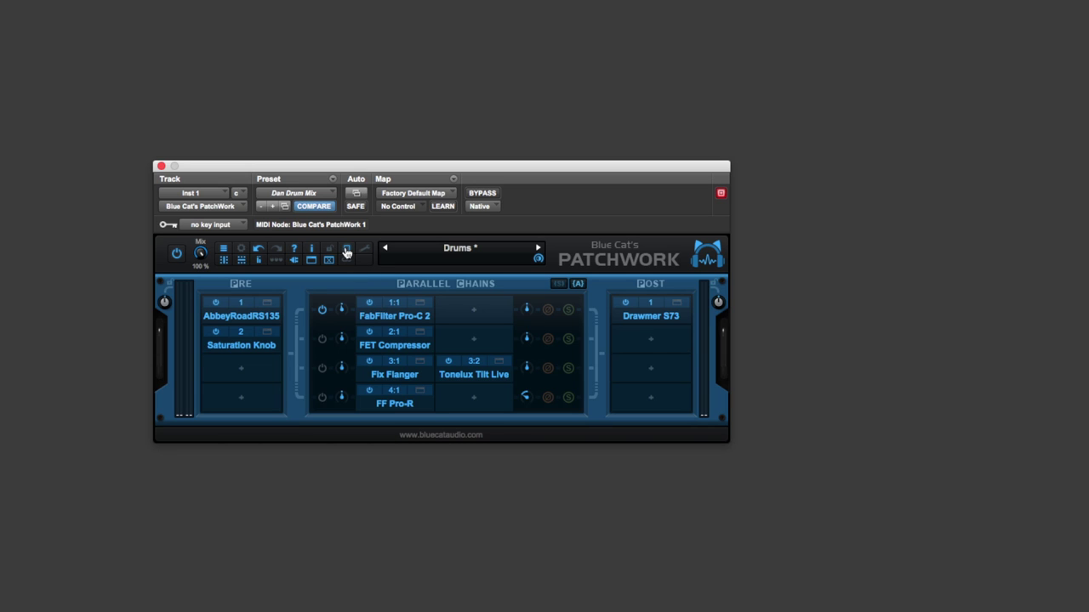
click(346, 252)
click(368, 280)
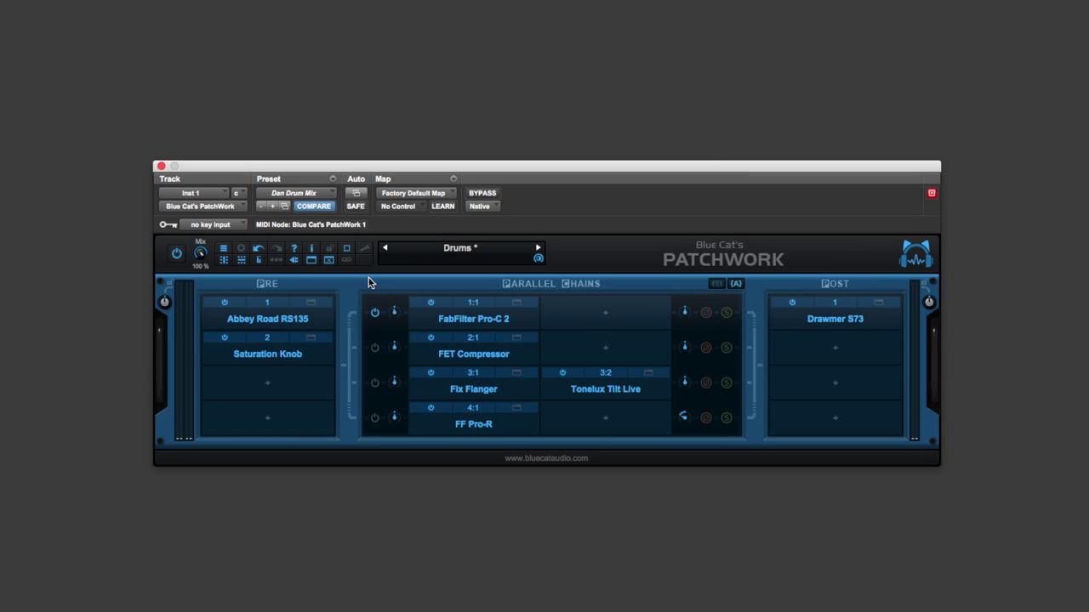
click(223, 248)
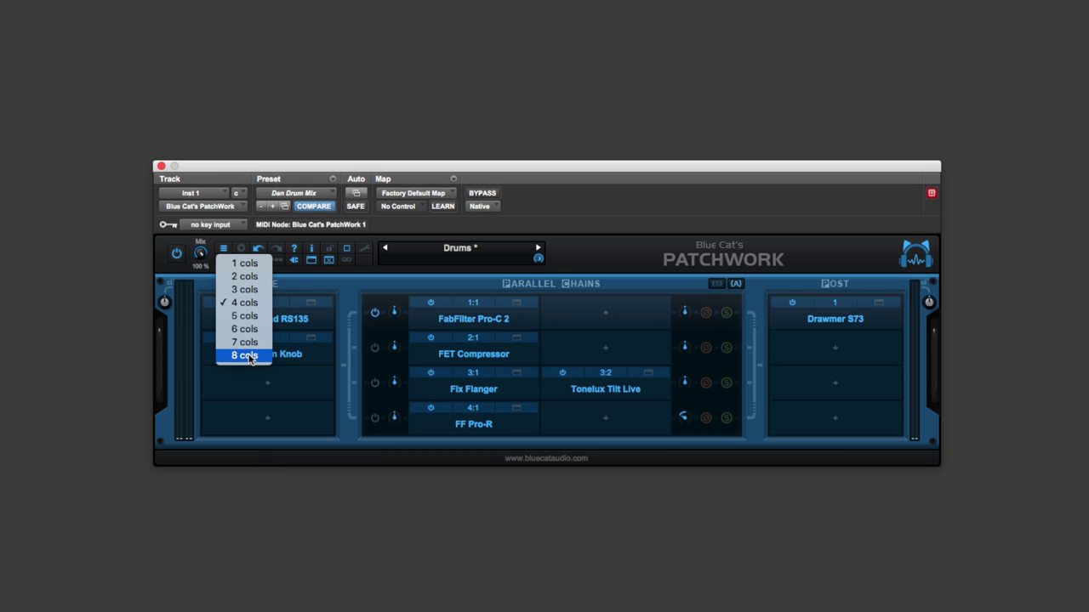
click(303, 443)
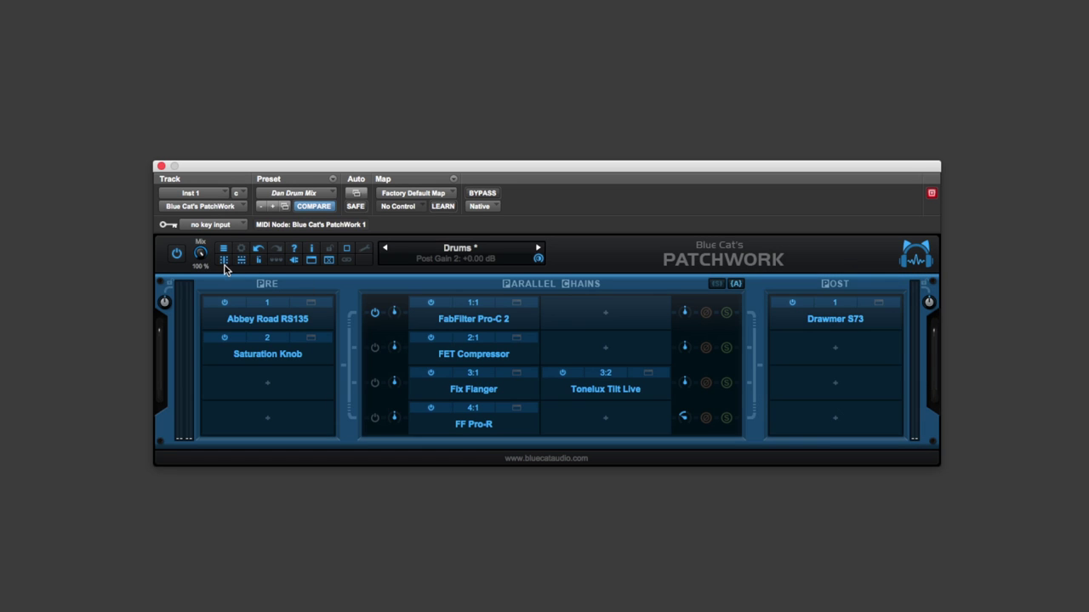
click(224, 259)
click(250, 342)
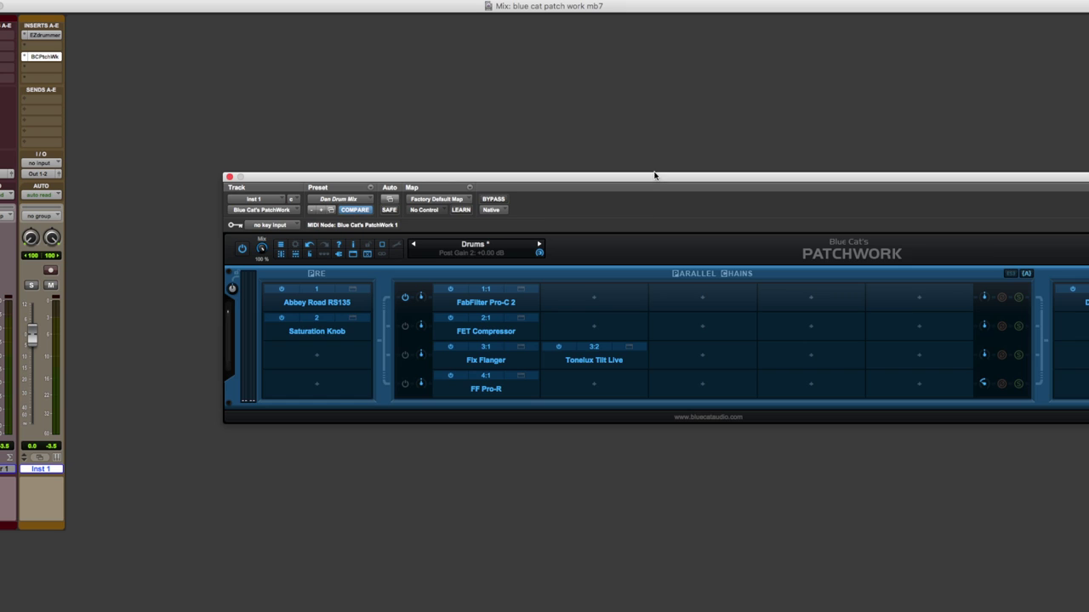
drag(654, 175, 508, 180)
click(150, 257)
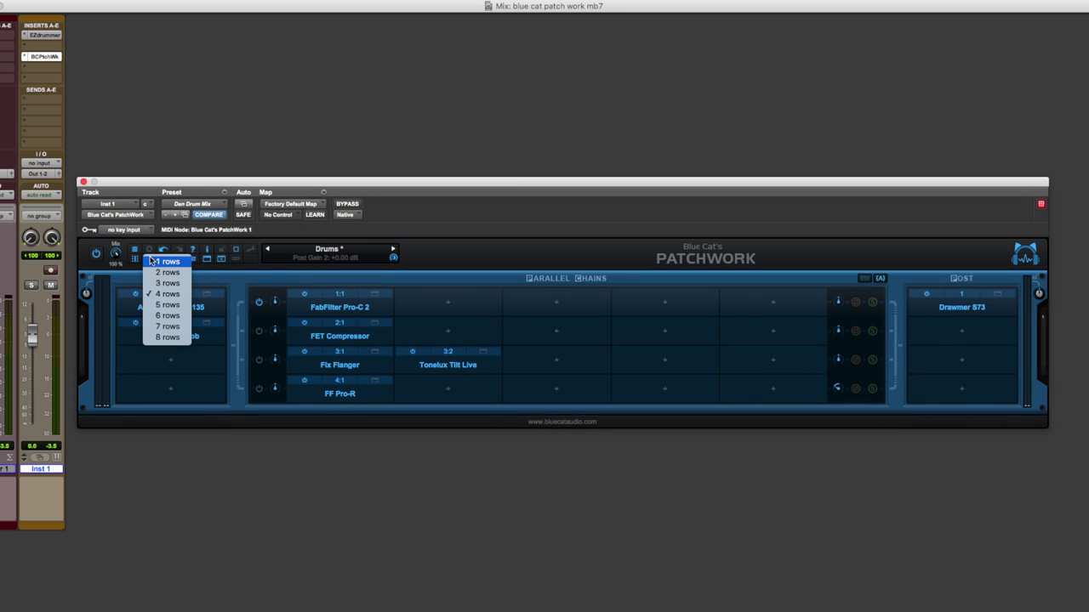
click(175, 339)
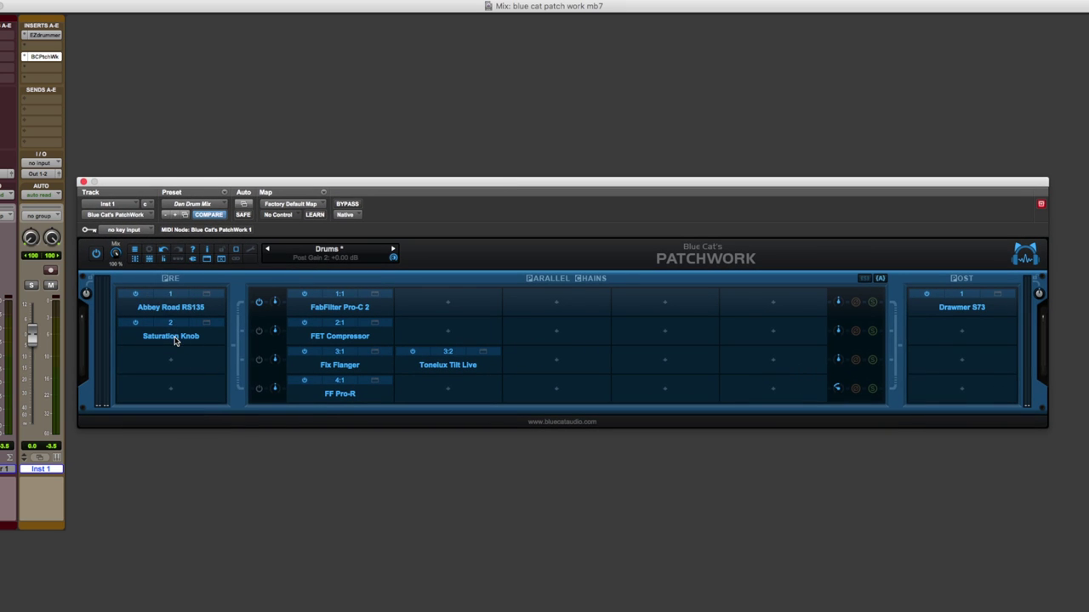
click(134, 258)
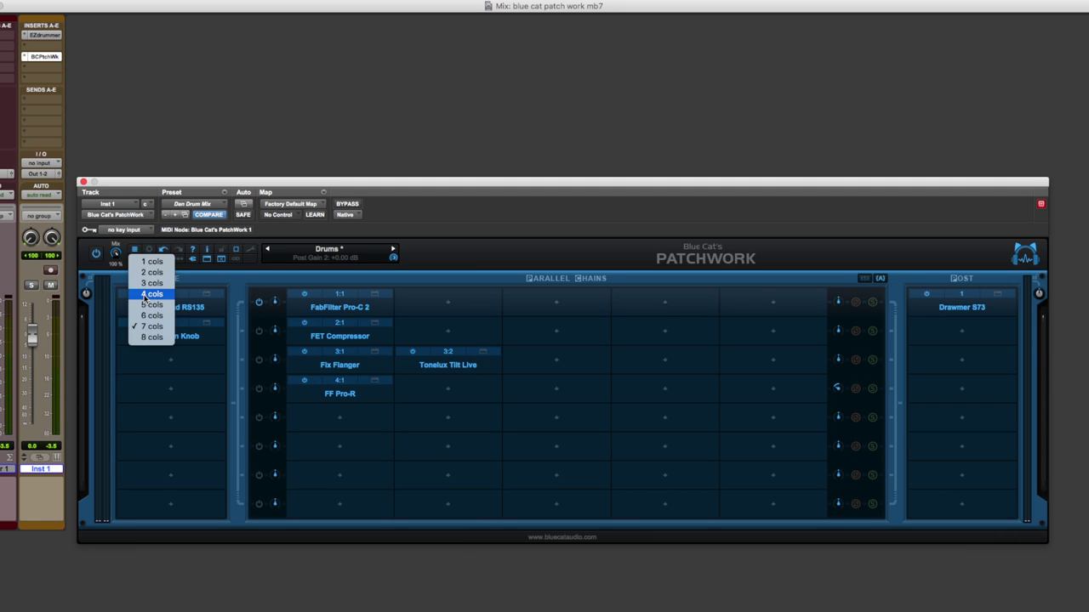
click(150, 294)
click(153, 261)
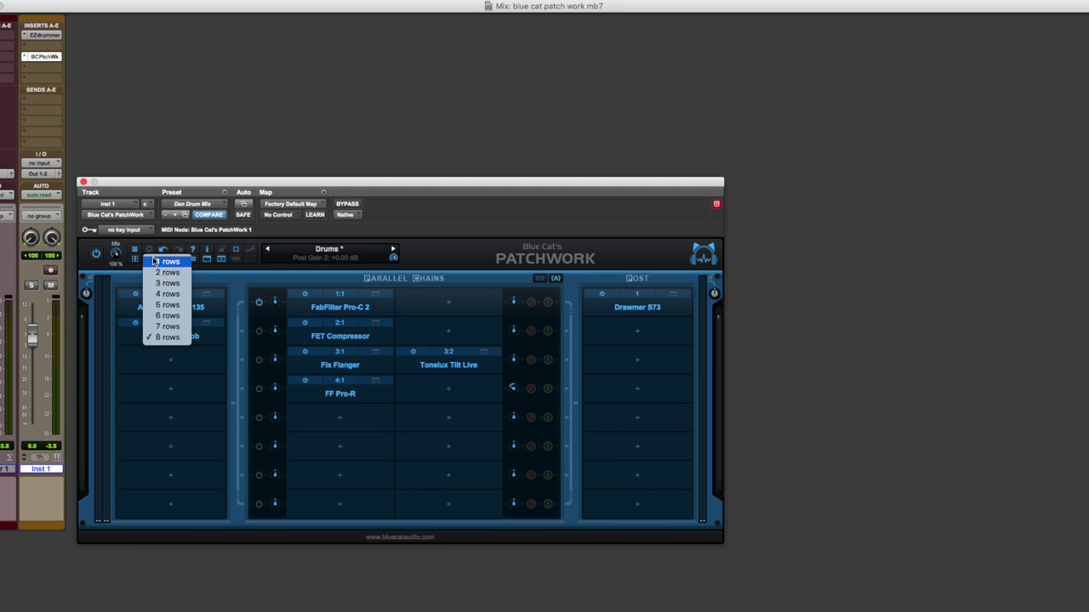
click(162, 294)
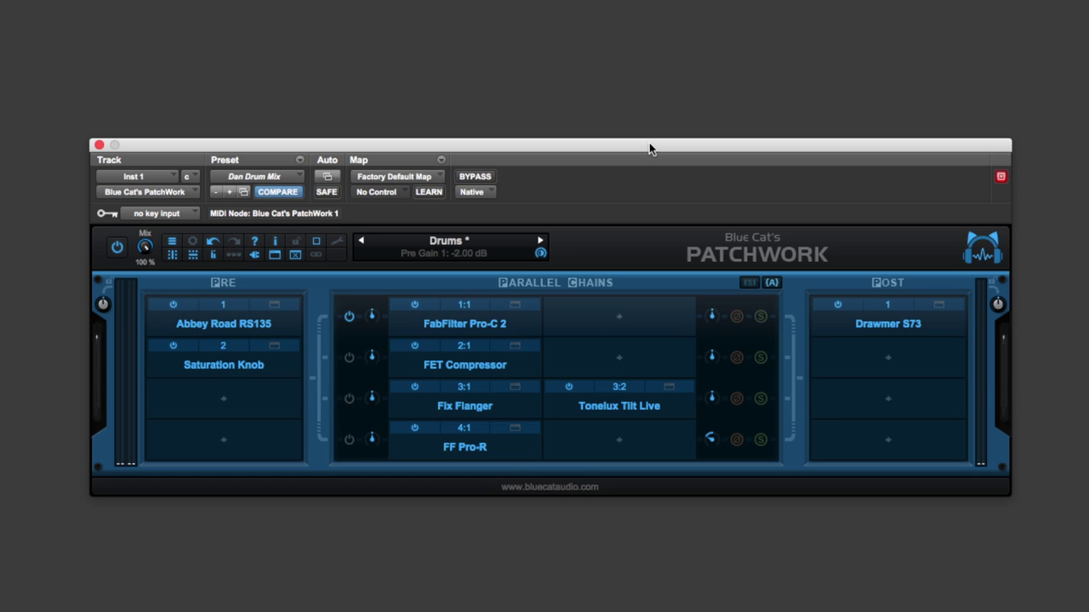
mouse_move(106, 315)
click(273, 303)
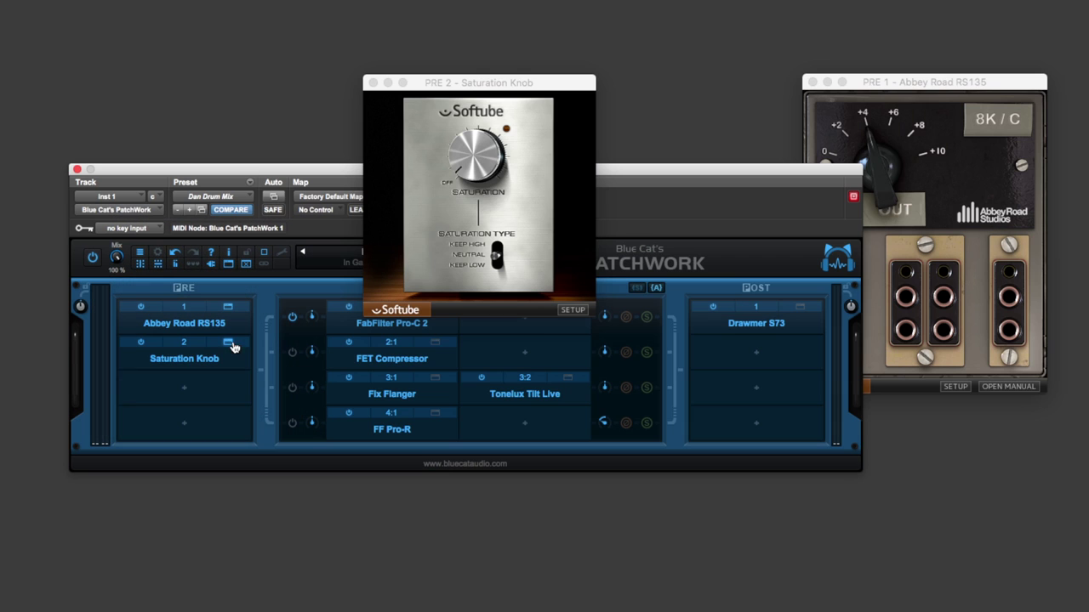
click(227, 342)
click(246, 264)
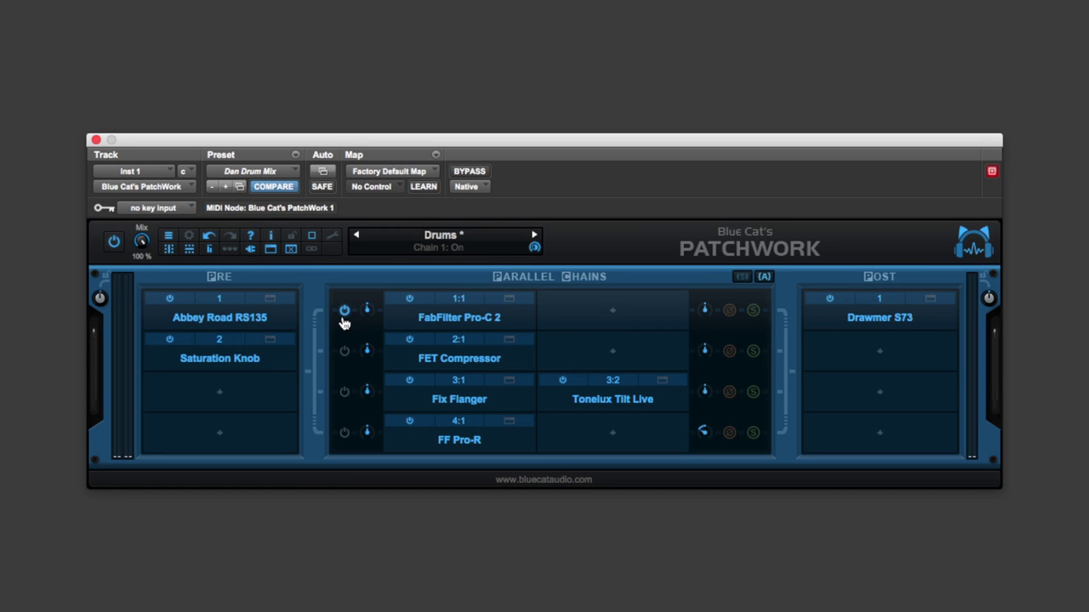
Show the FabFilter Pro-C 2 editor and start playback.
right_click(425, 319)
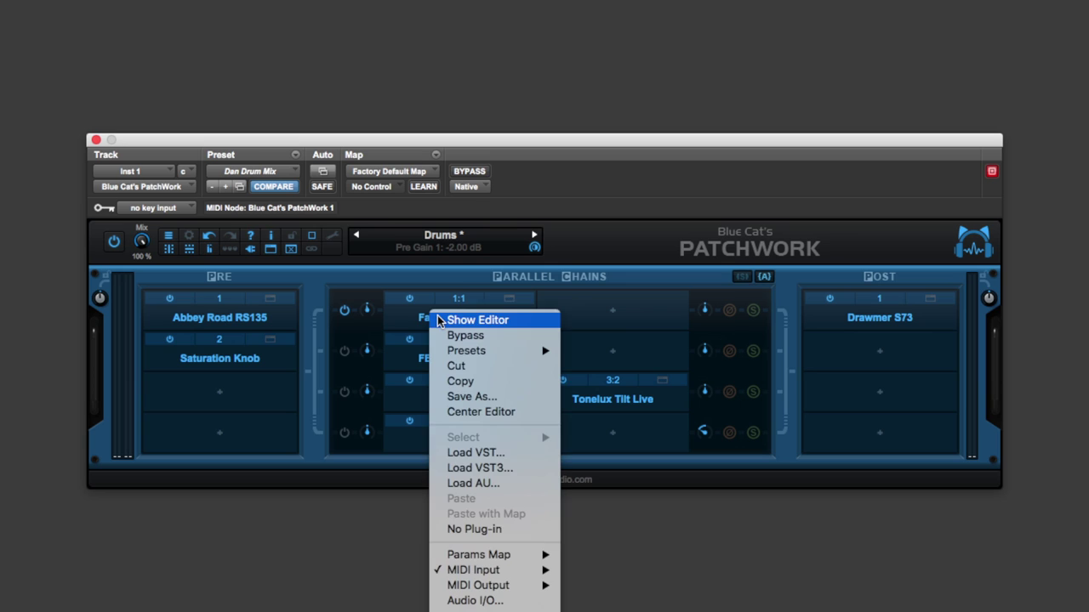
click(516, 317)
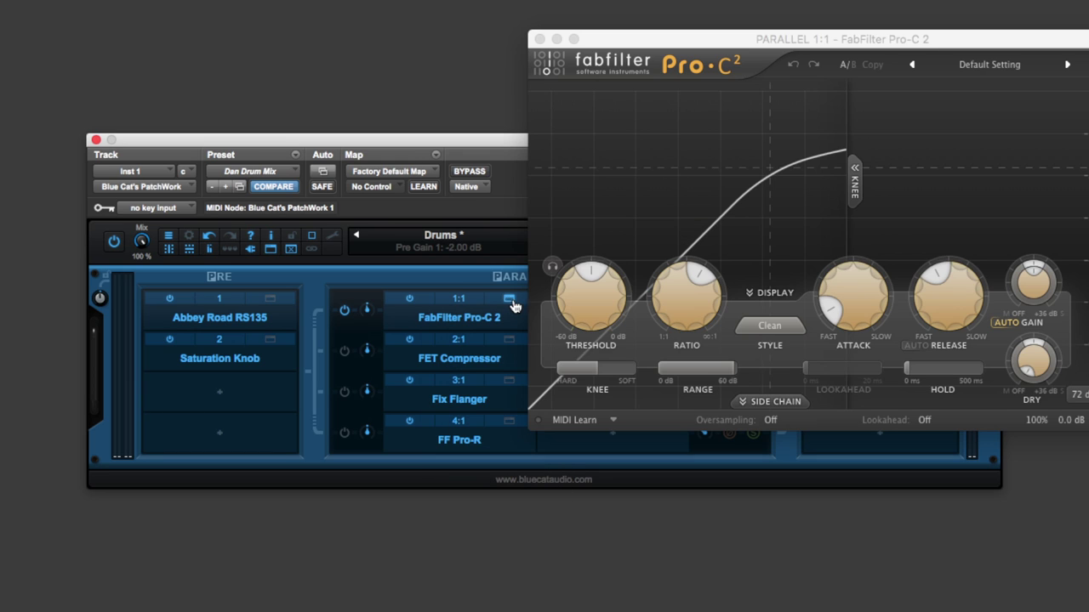
click(343, 321)
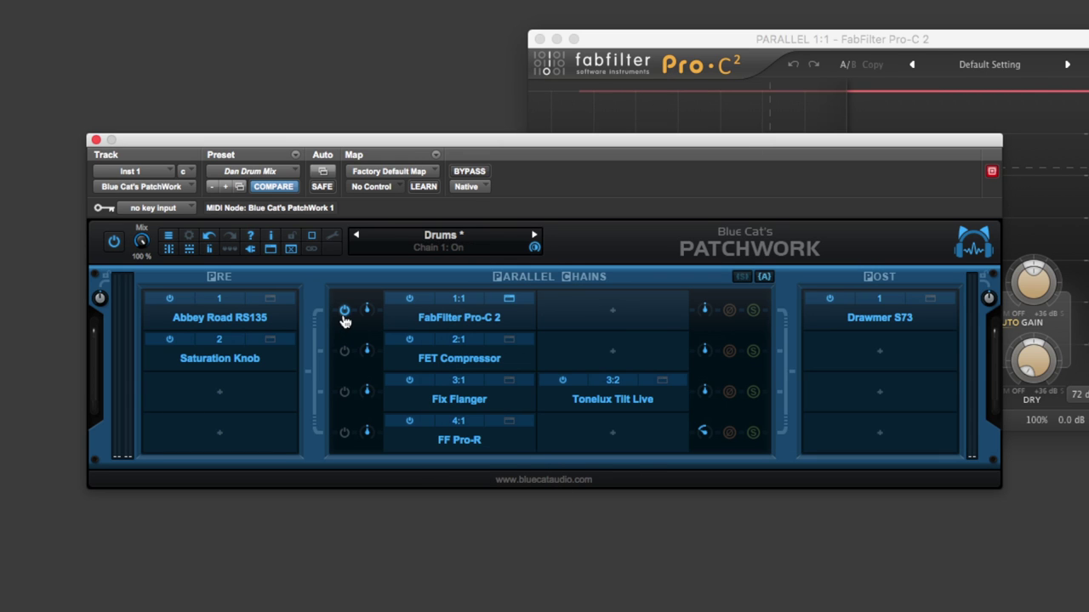
key(space)
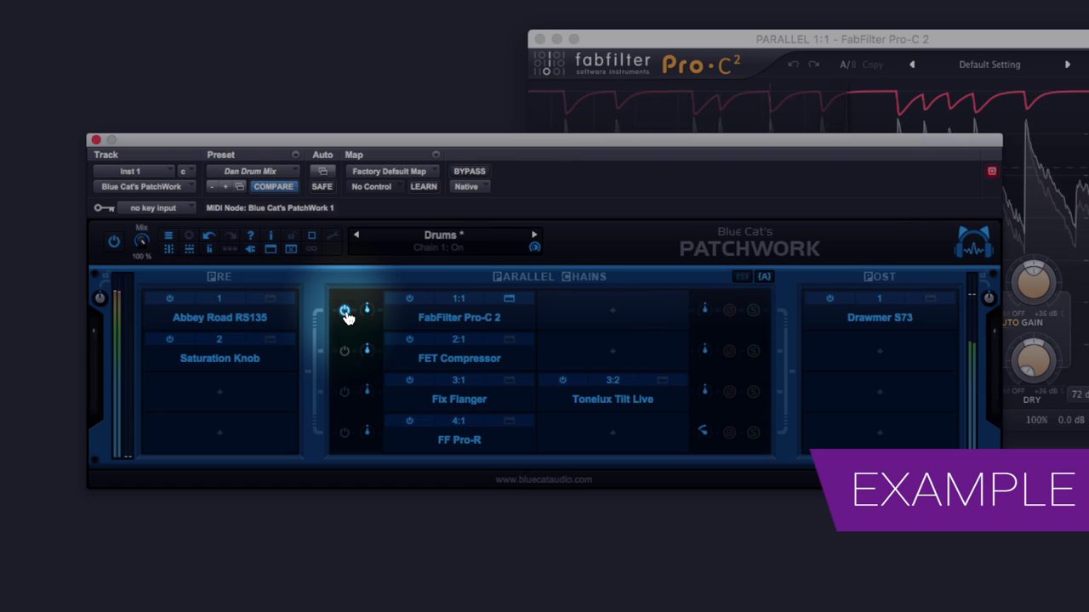
Switch off chains 3 and 2 and briefly open the FET Compressor editor.
click(344, 392)
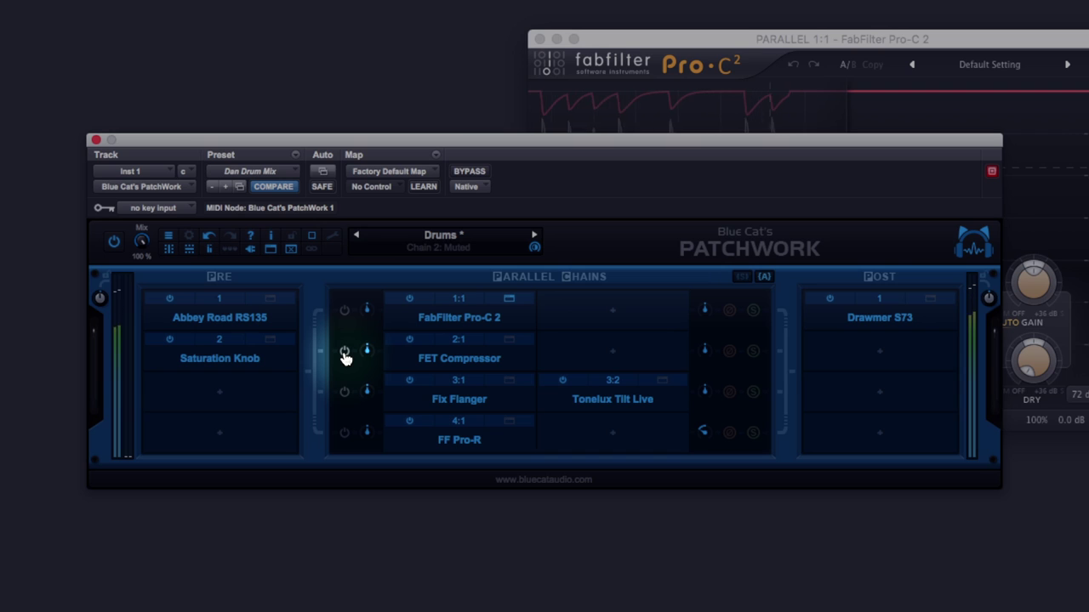
click(345, 352)
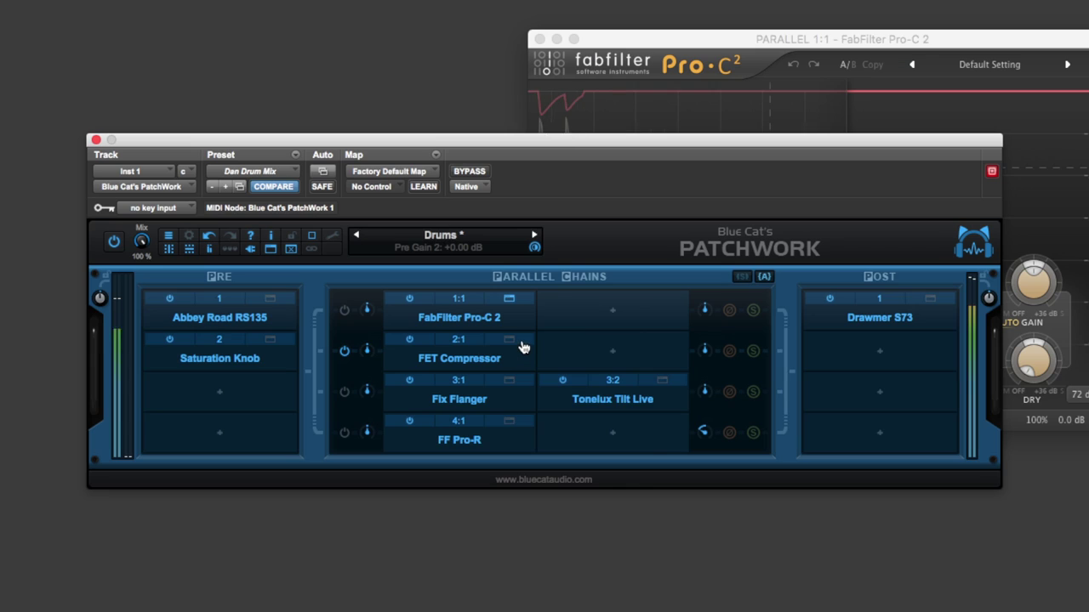
right_click(524, 341)
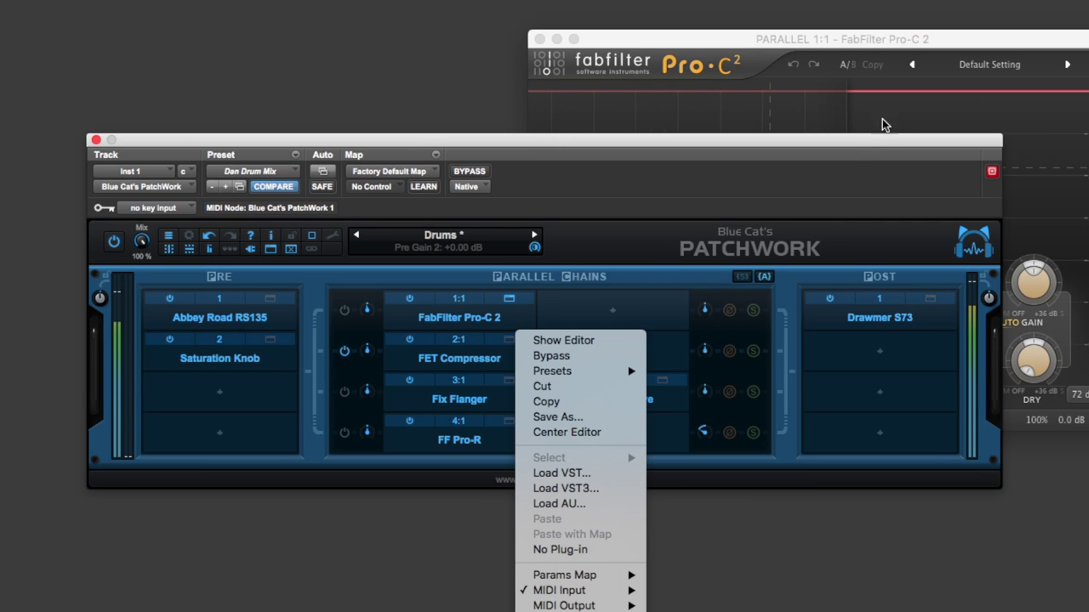
click(905, 39)
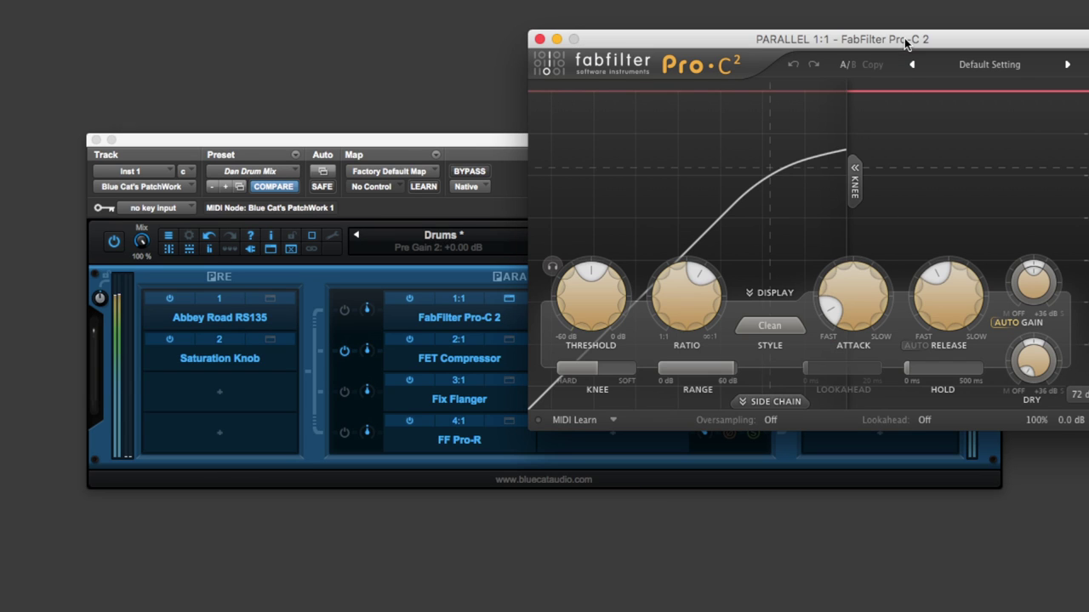
click(361, 140)
click(509, 341)
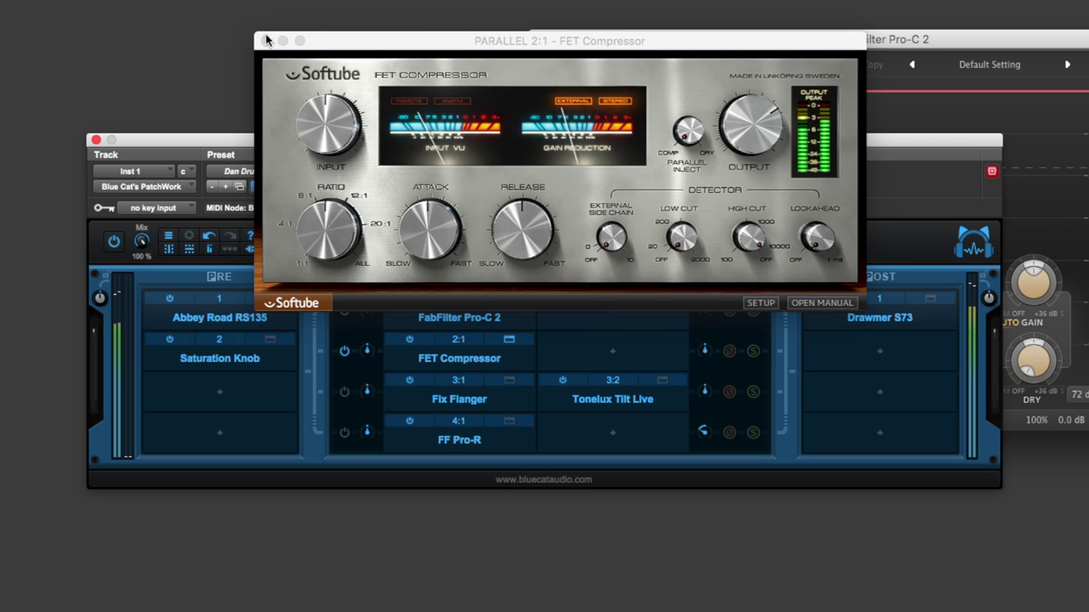
click(266, 41)
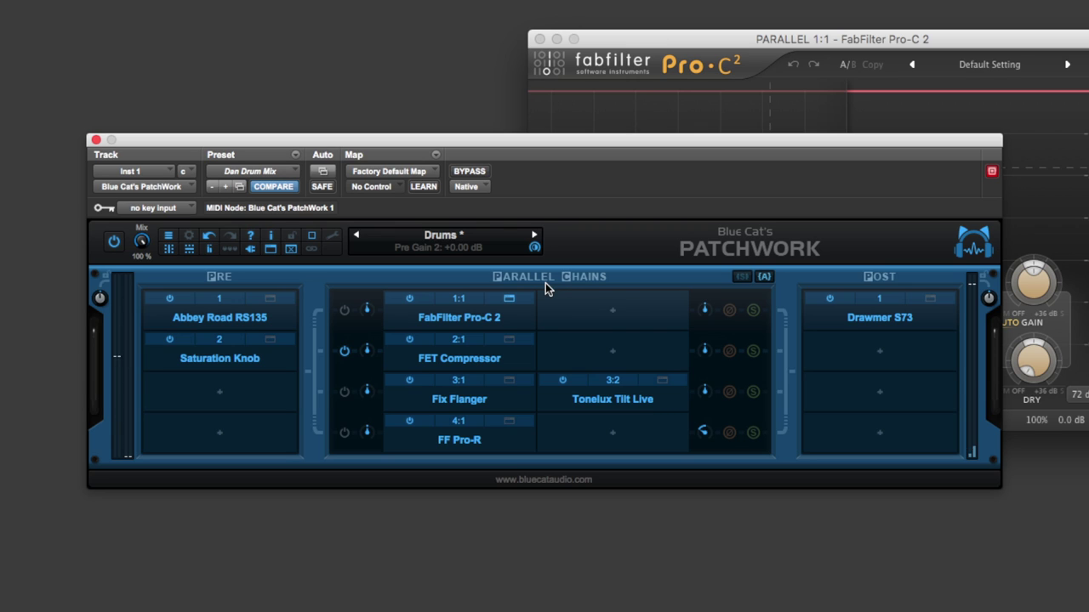
Re-enable chains 1, 3 and 4, play the drums, and lower chain 4's post gain to -15 dB.
click(344, 309)
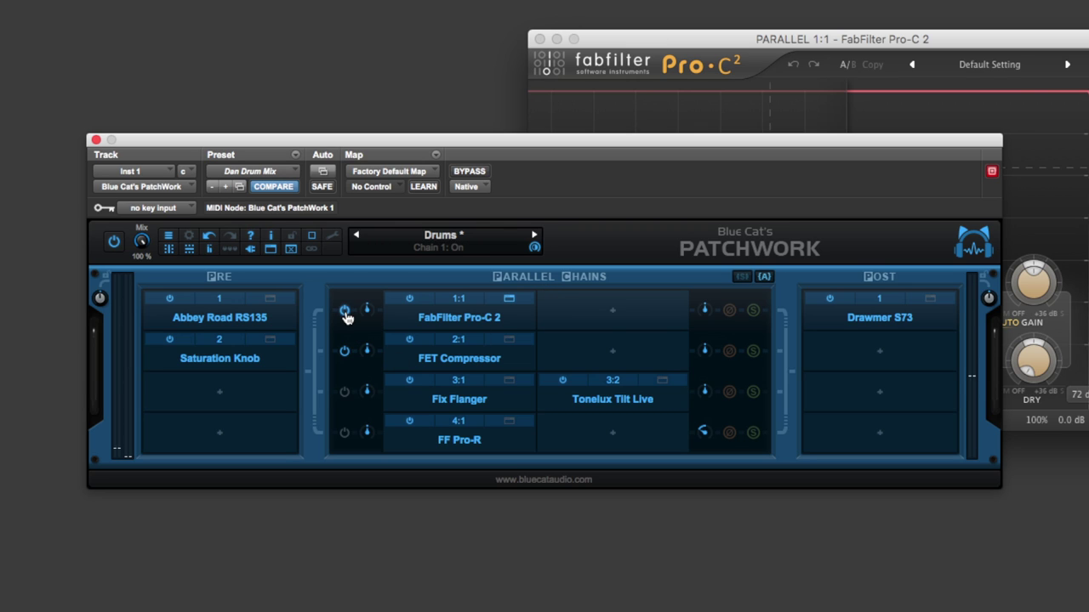
click(344, 391)
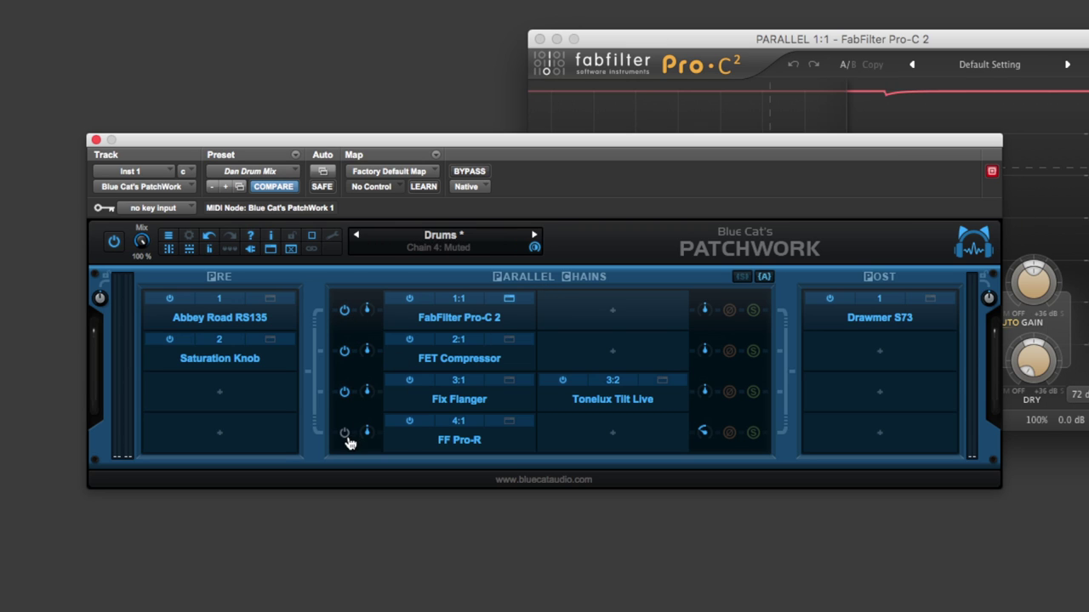
click(344, 432)
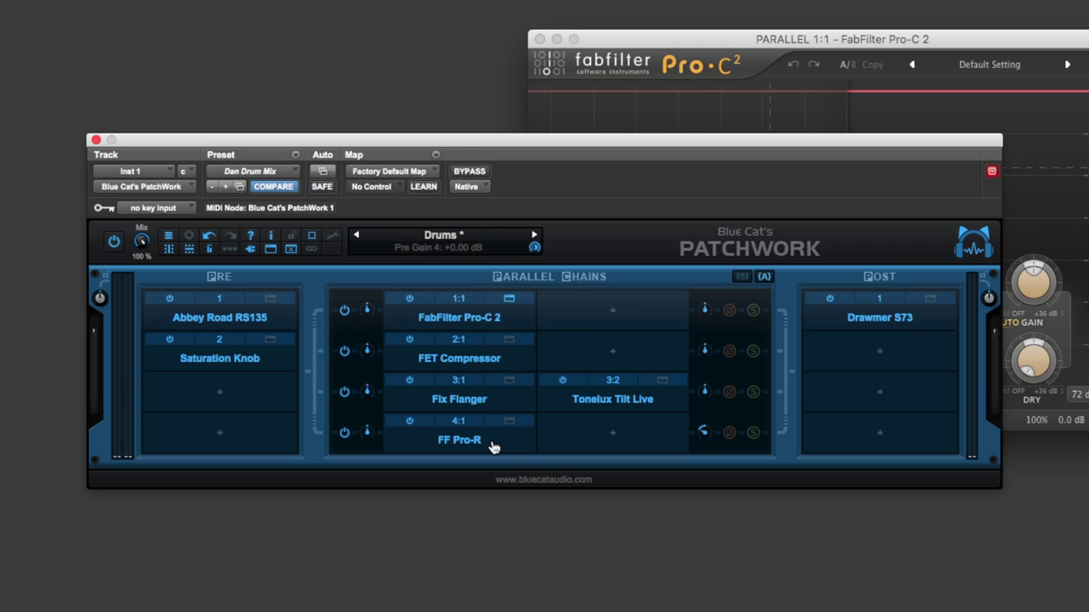
key(space)
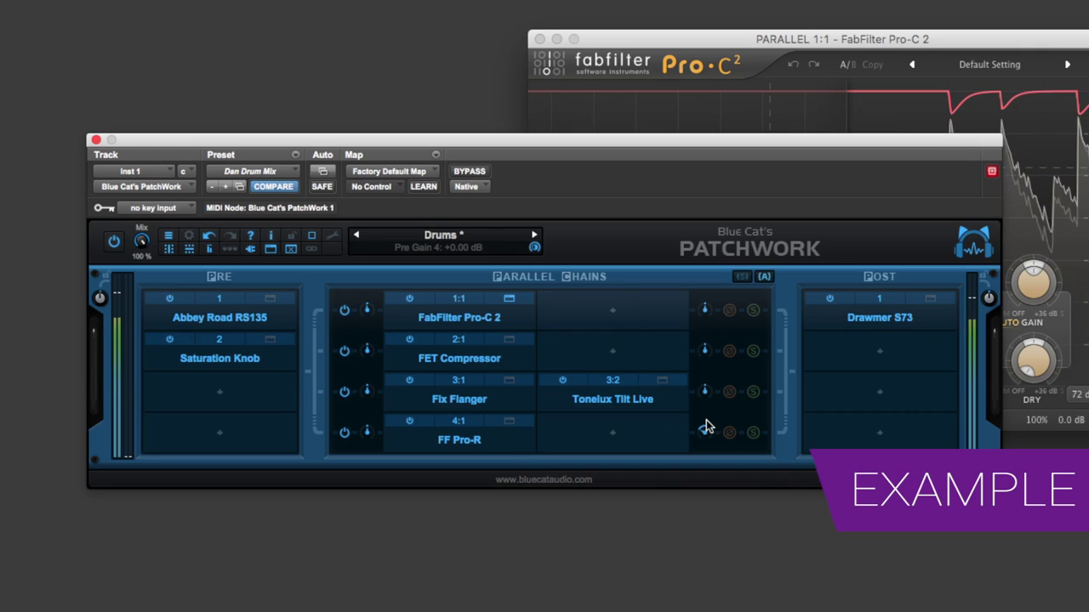
drag(706, 427, 721, 453)
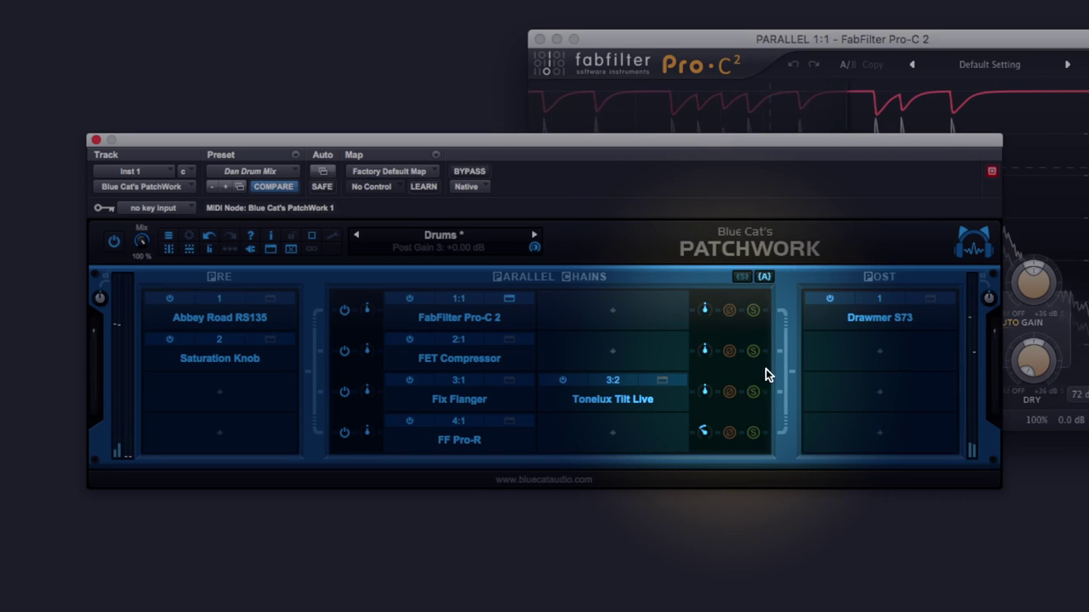
Solo chain 1, nudge chain 4's output, and scroll chain 3's post gain down to -21 dB.
click(752, 310)
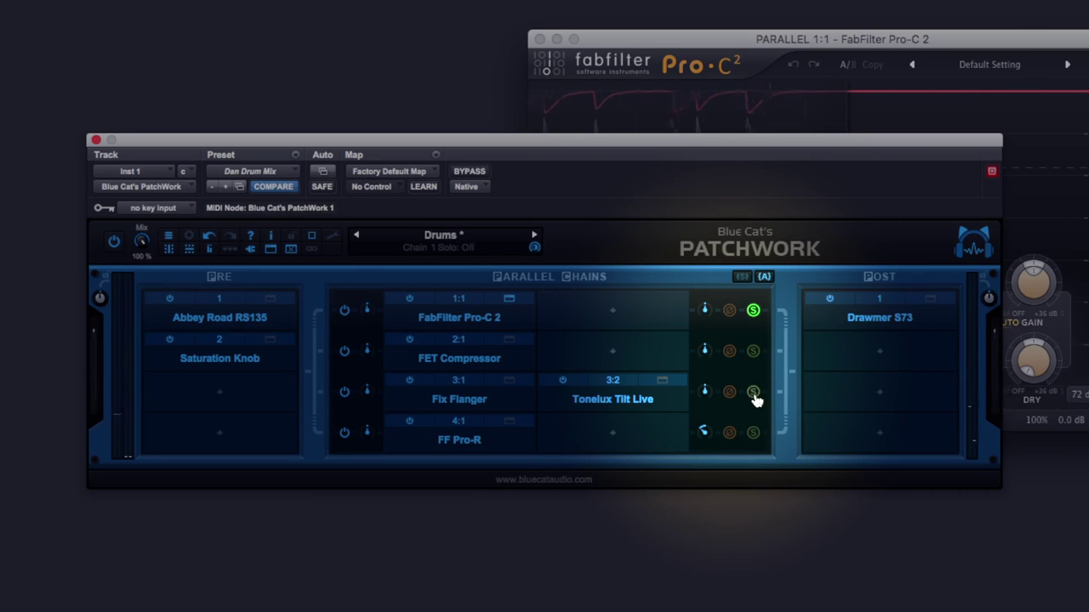
mouse_move(706, 436)
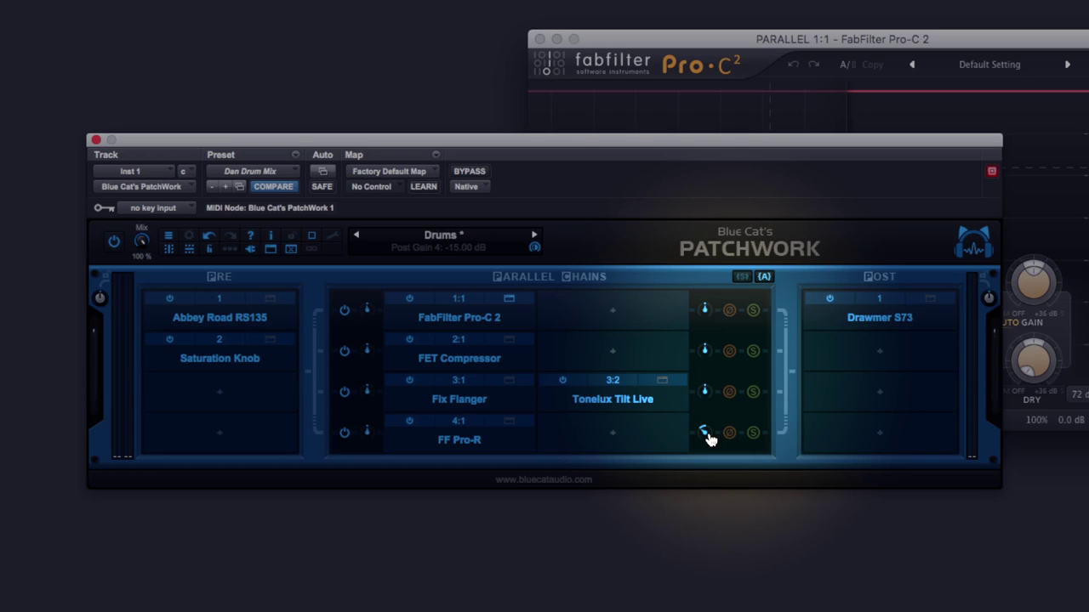
mouse_move(710, 439)
mouse_down()
mouse_move(729, 407)
mouse_move(722, 428)
mouse_move(721, 384)
mouse_move(706, 418)
mouse_up()
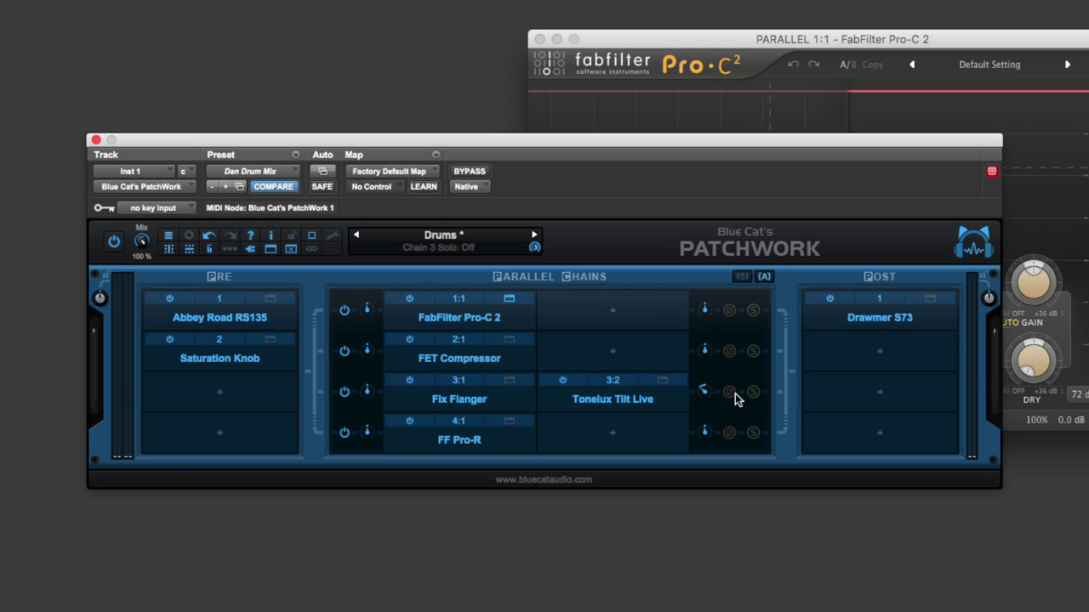
mouse_move(705, 391)
scroll(709, 406, down, 1)
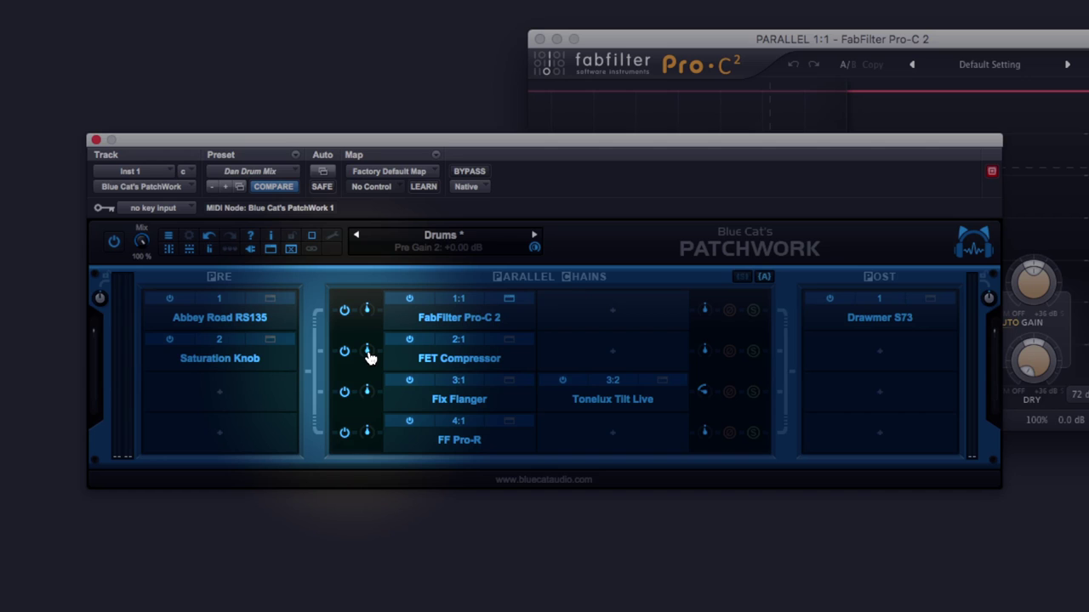
Lower chain 1's pre gain and switch off chains 2, 3 and 4.
mouse_move(368, 316)
mouse_move(368, 317)
mouse_down()
mouse_move(370, 331)
mouse_move(383, 303)
mouse_move(385, 319)
mouse_up()
click(343, 351)
click(344, 391)
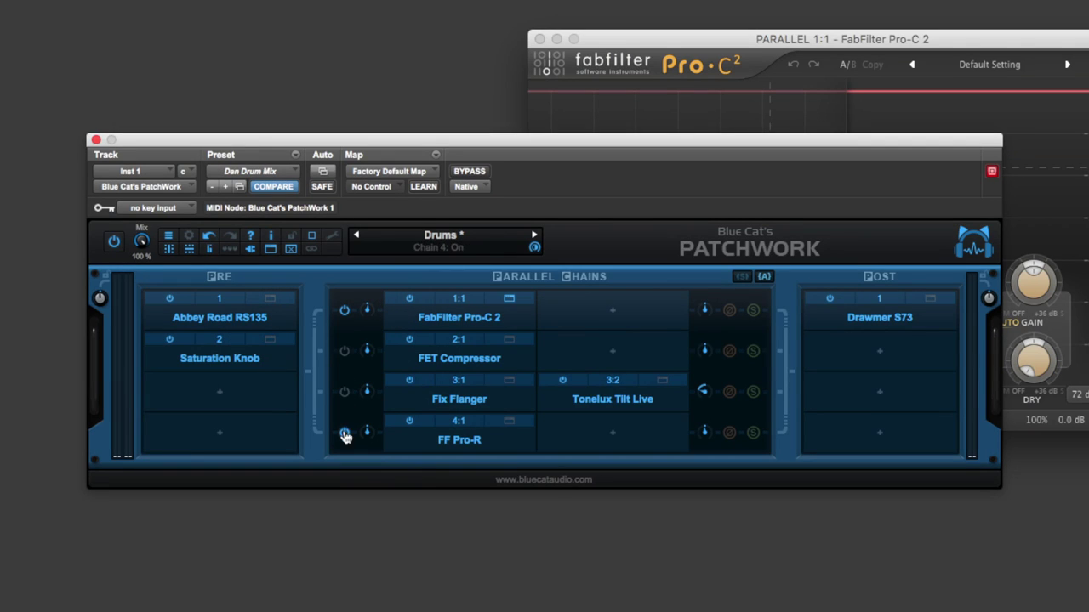
click(345, 436)
Settle chain 1's pre gain at -7 dB and close the Pro-C 2 window.
click(856, 40)
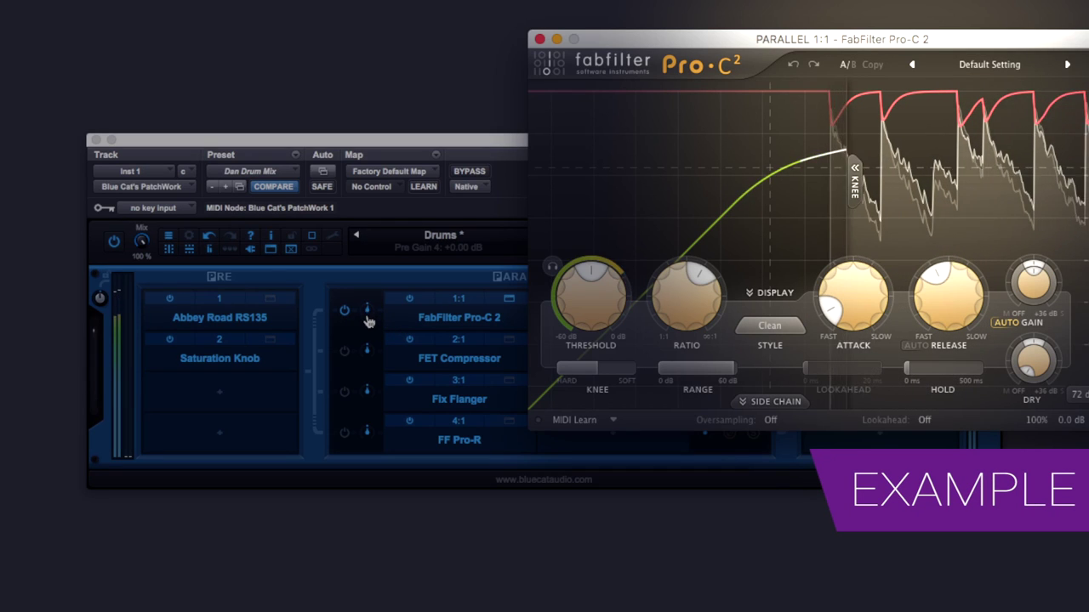
click(368, 321)
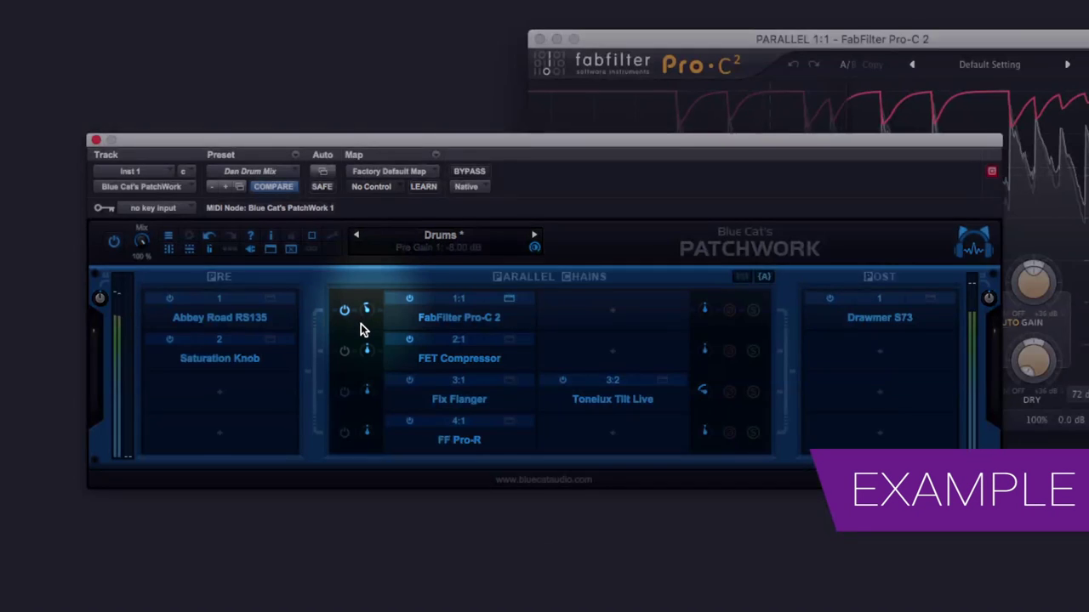
drag(366, 311, 359, 334)
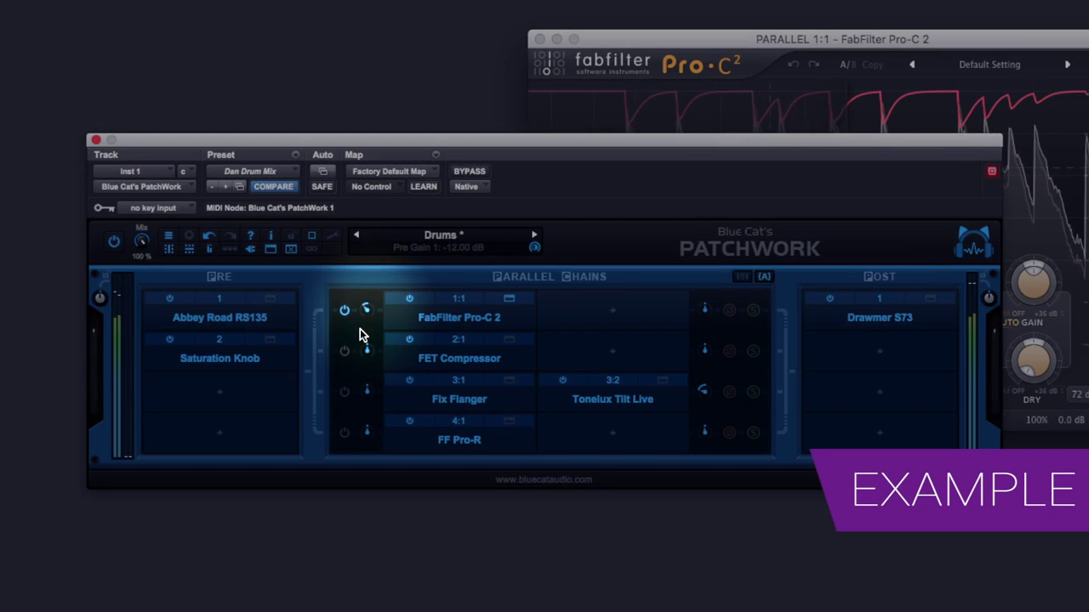
click(982, 101)
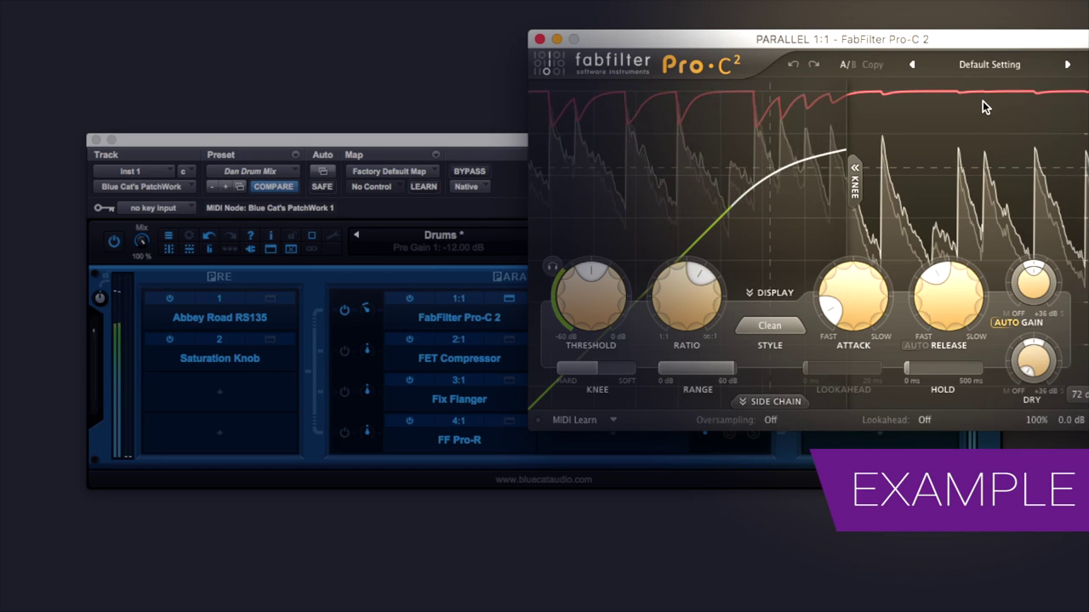
click(382, 313)
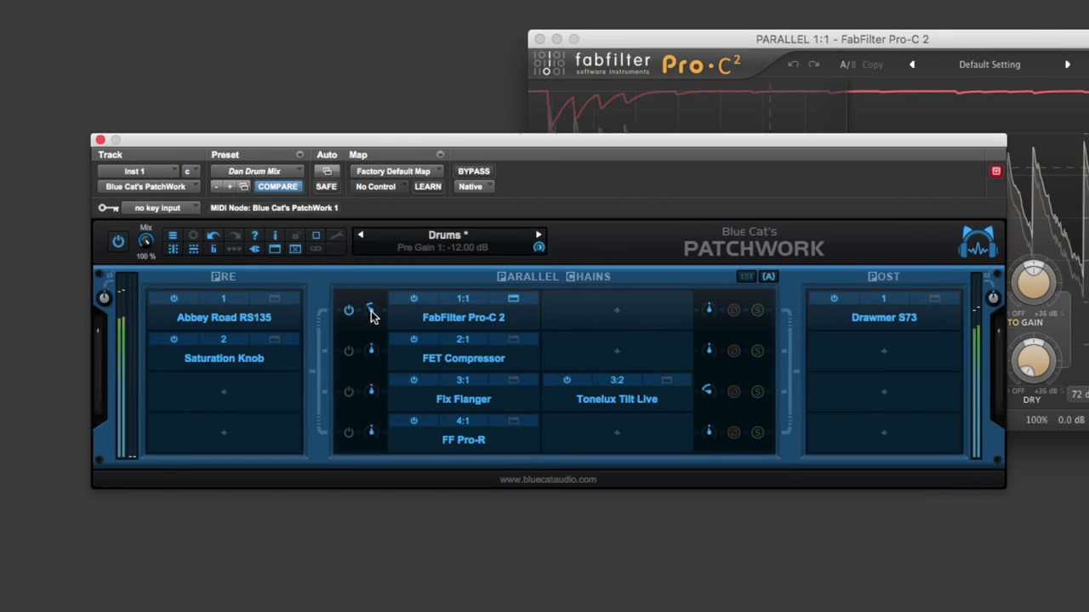
drag(371, 315, 375, 309)
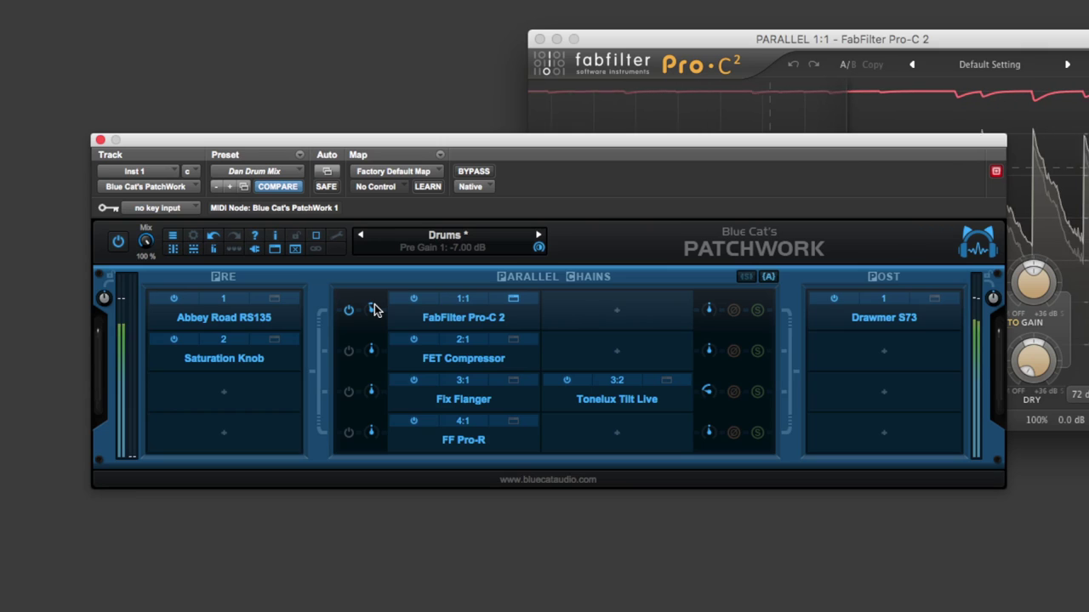
click(537, 39)
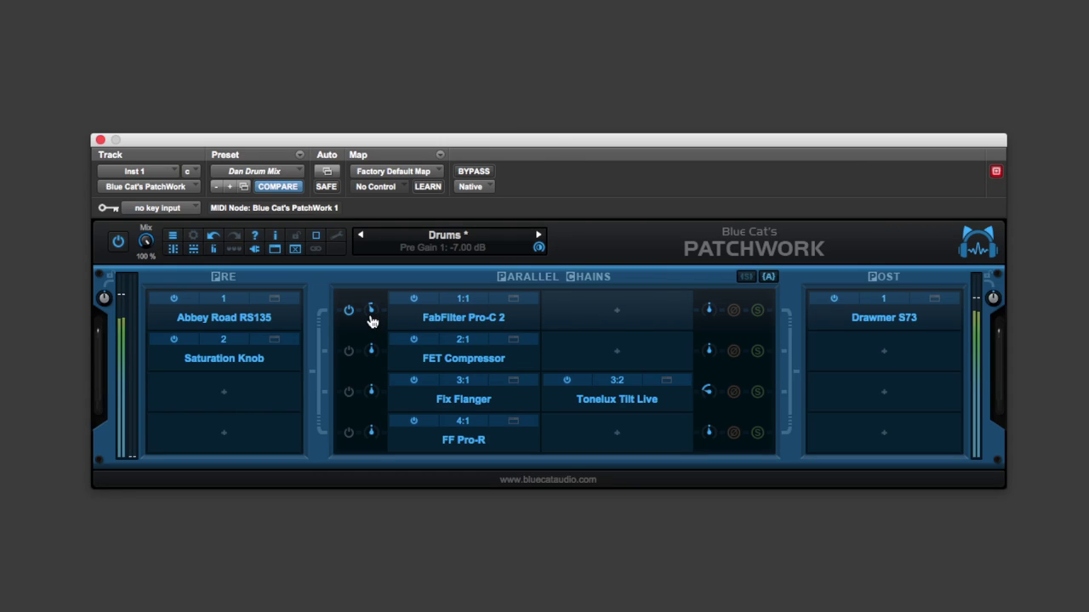
Fine-tune chain 1's pre gain, re-enable chain 4, and lower its post gain to -11 dB.
drag(370, 316, 374, 320)
click(351, 438)
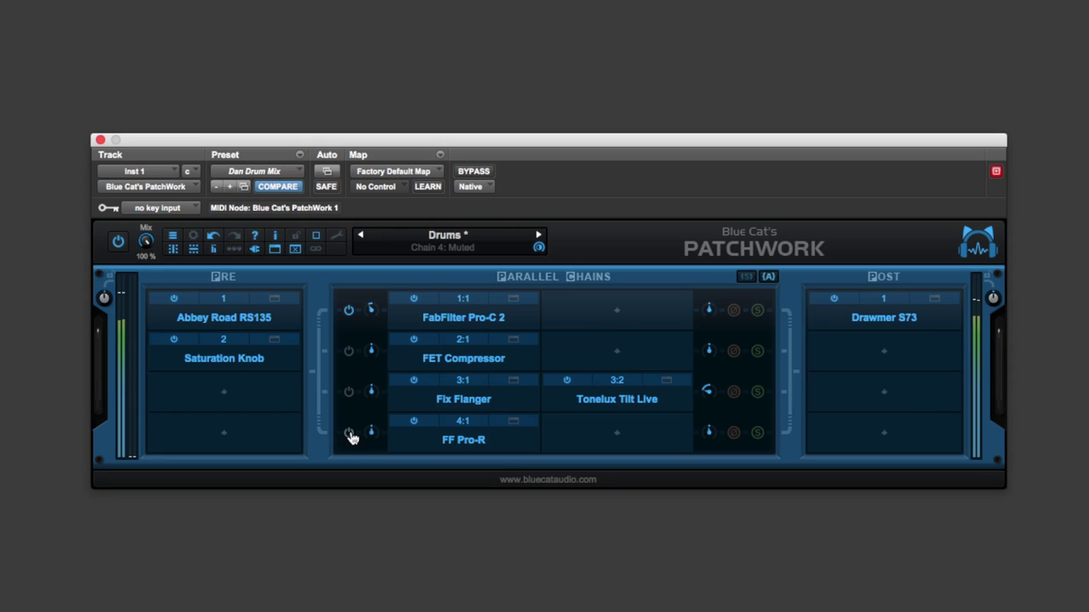
click(350, 434)
drag(705, 437, 702, 459)
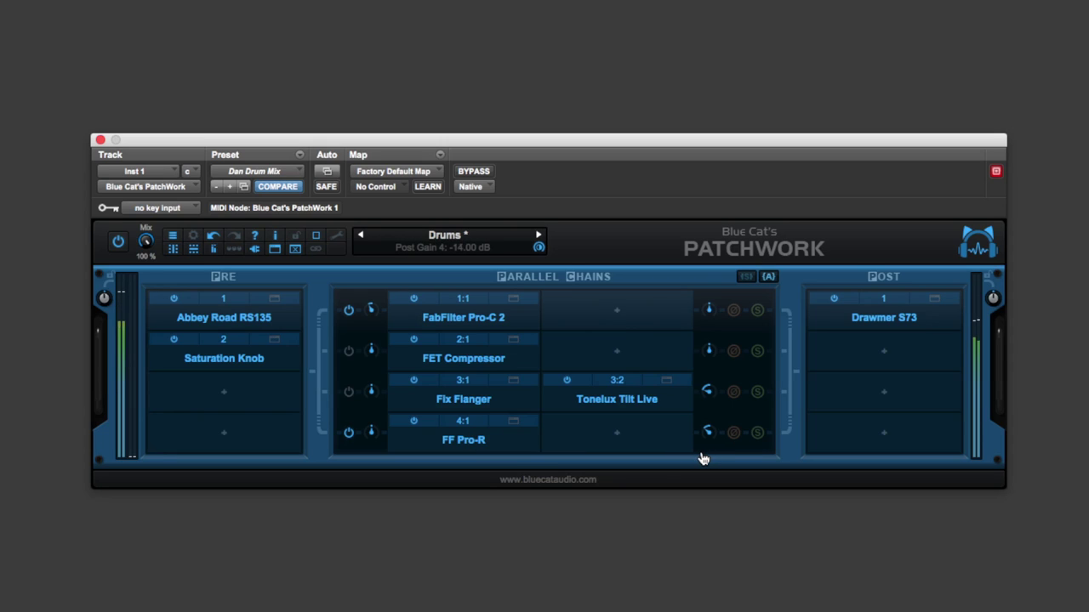
Toggle chain 4's phase flip and solo, leaving both switched off.
click(734, 433)
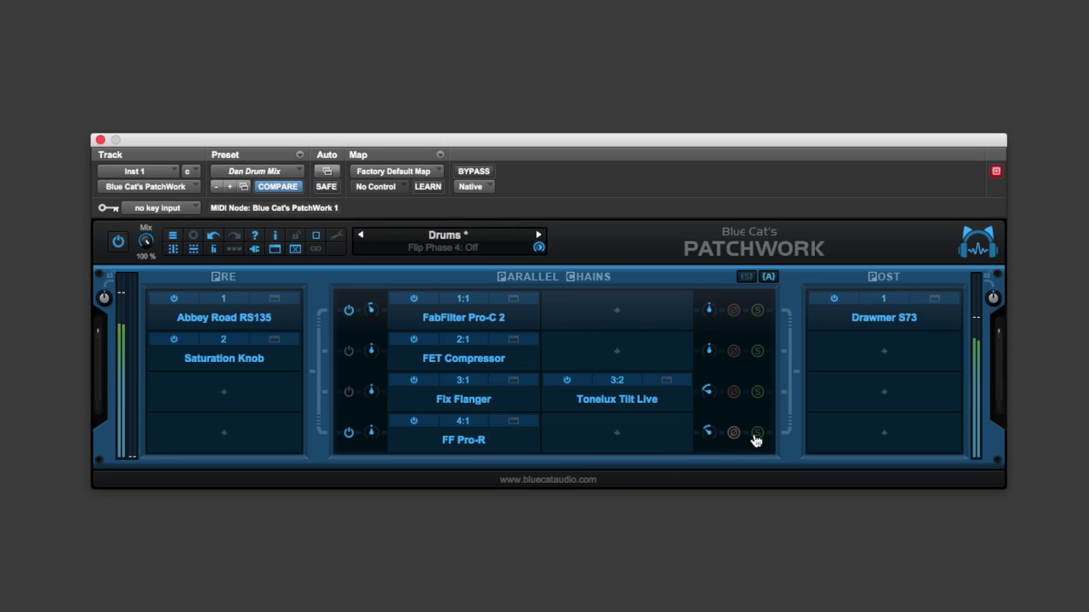
click(757, 435)
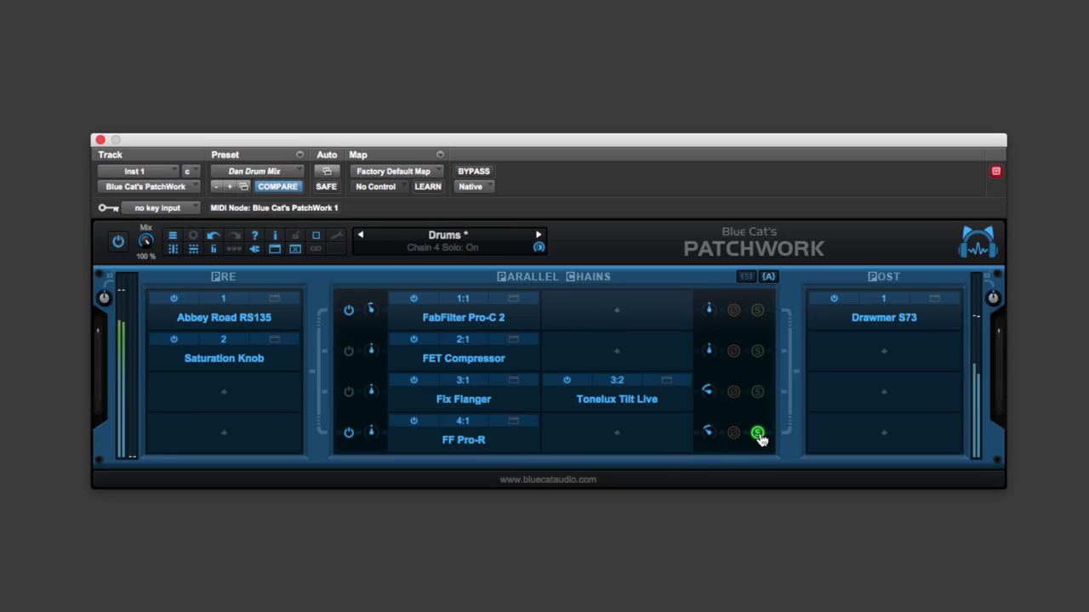
click(757, 435)
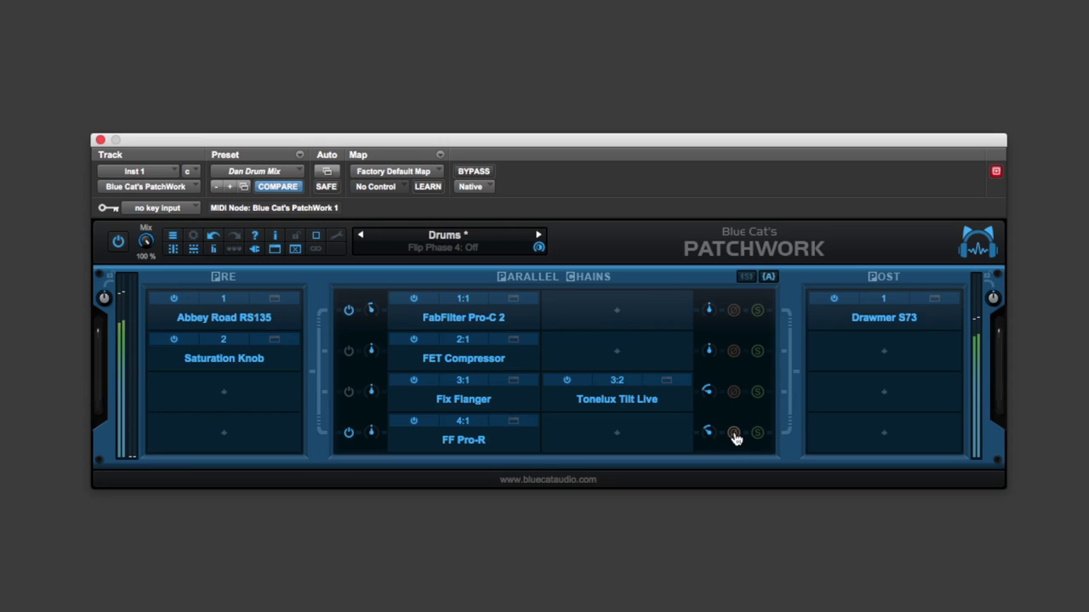
click(735, 434)
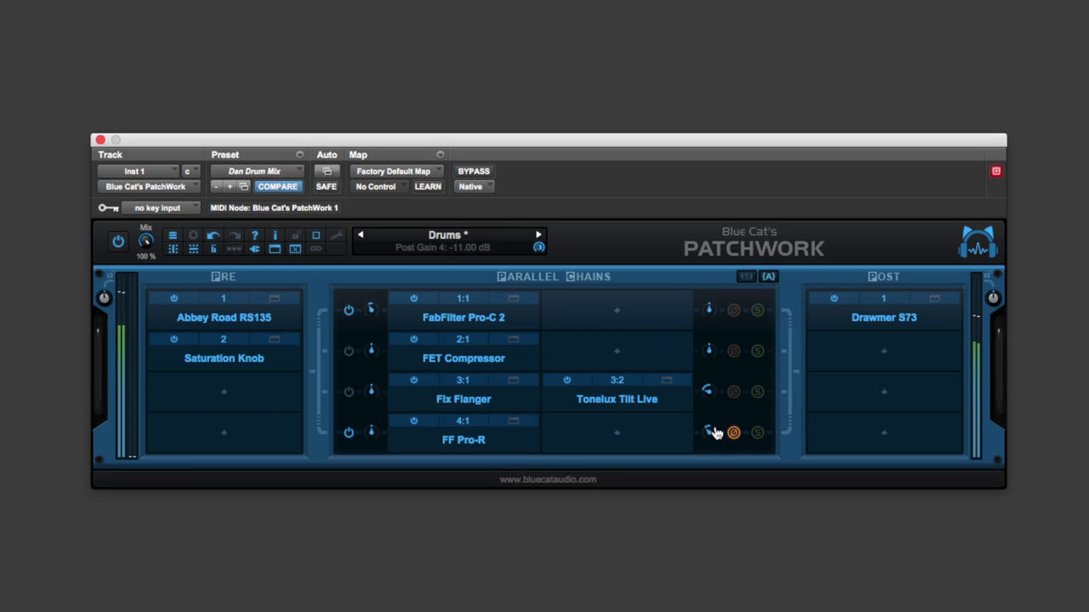
click(735, 437)
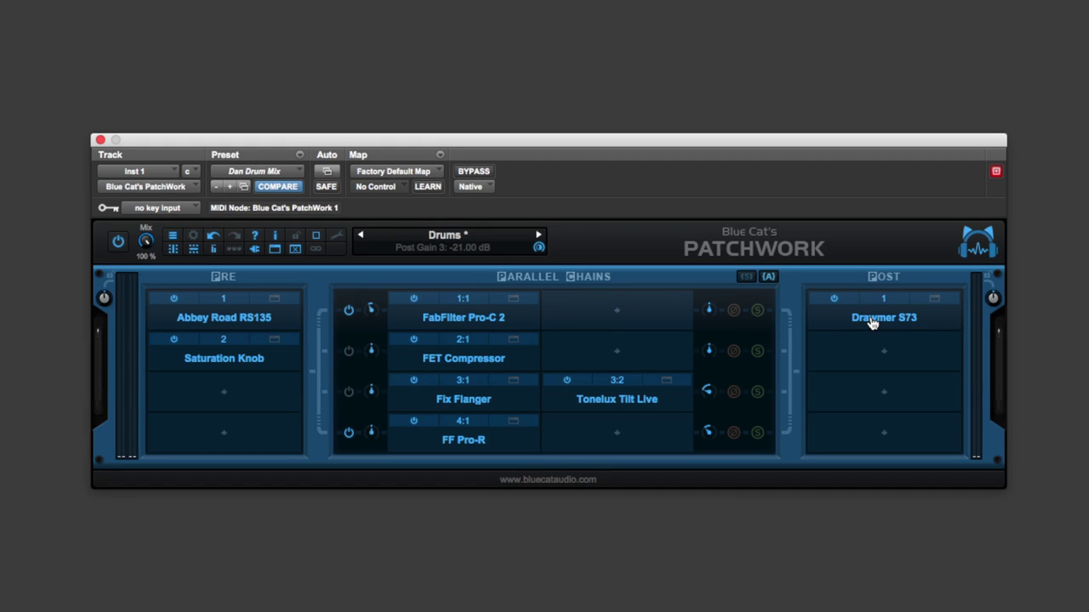
Use Save As to store the drum rack as the preset 'Dan Mix Drums'.
click(469, 240)
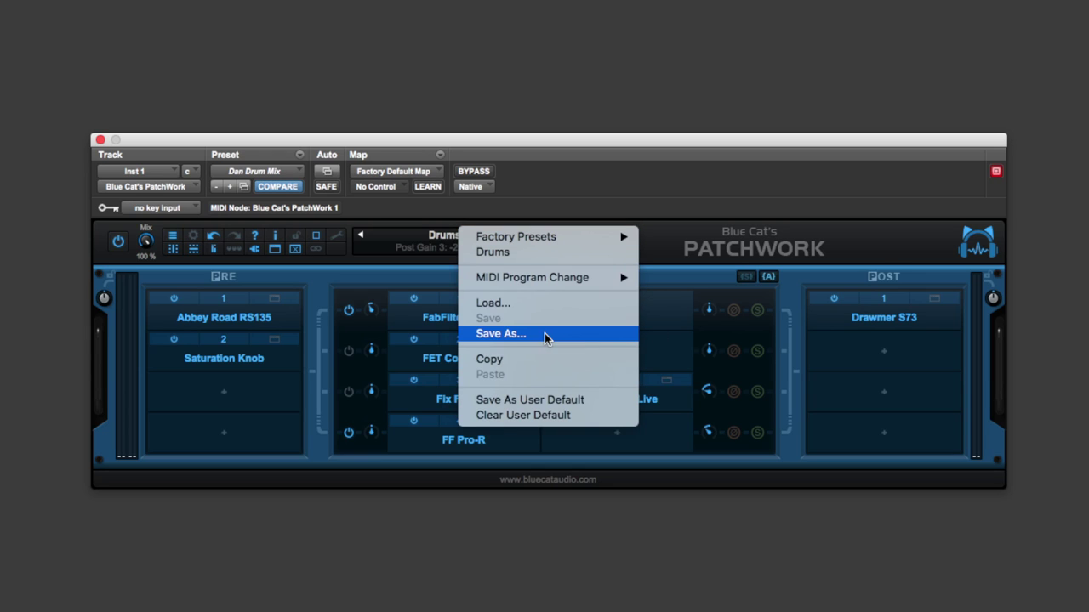
click(545, 333)
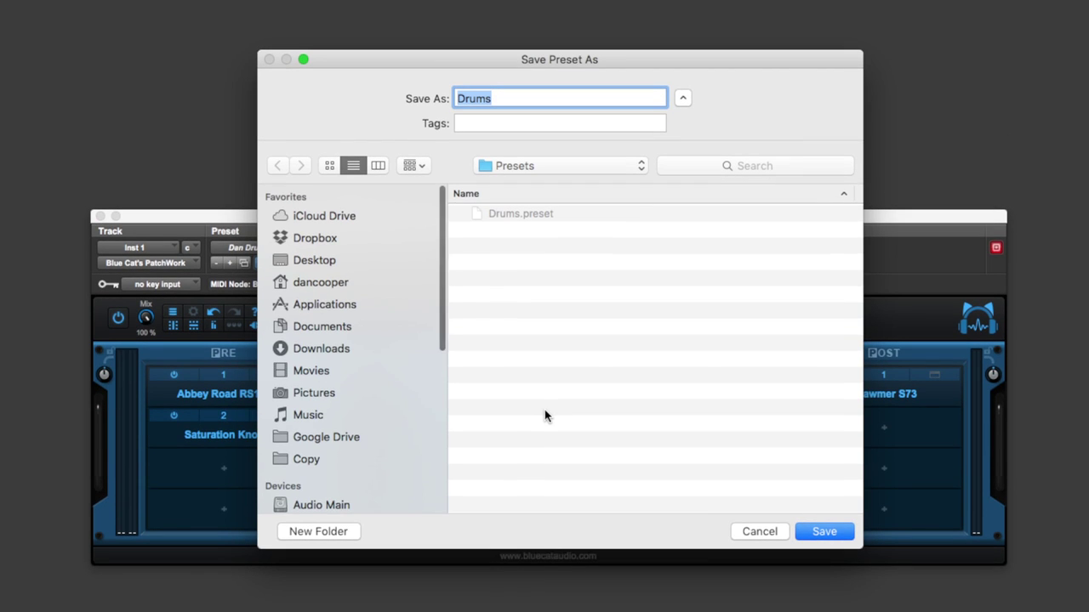
text(Dan Mix D)
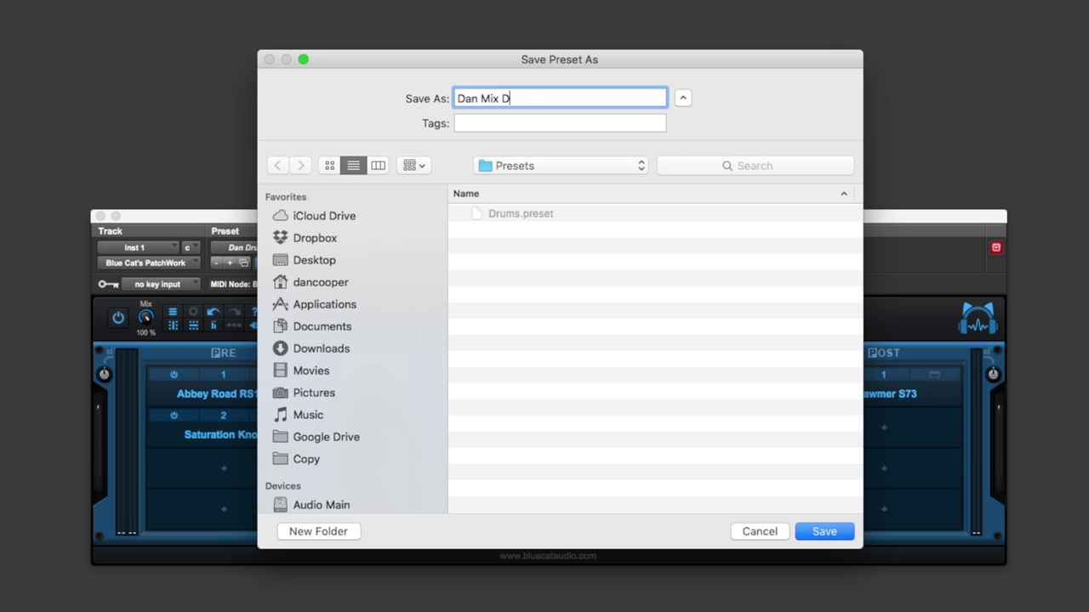
text(rums)
key(Return)
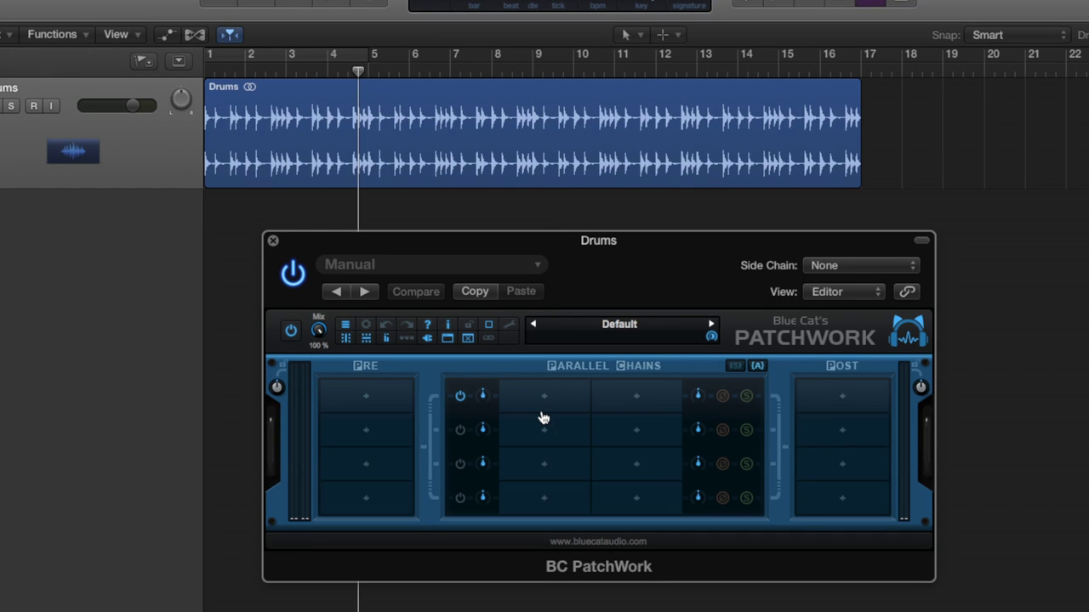
Load Dan Mix Drums.preset from the Presets folder into the empty Default rack.
click(632, 326)
click(700, 408)
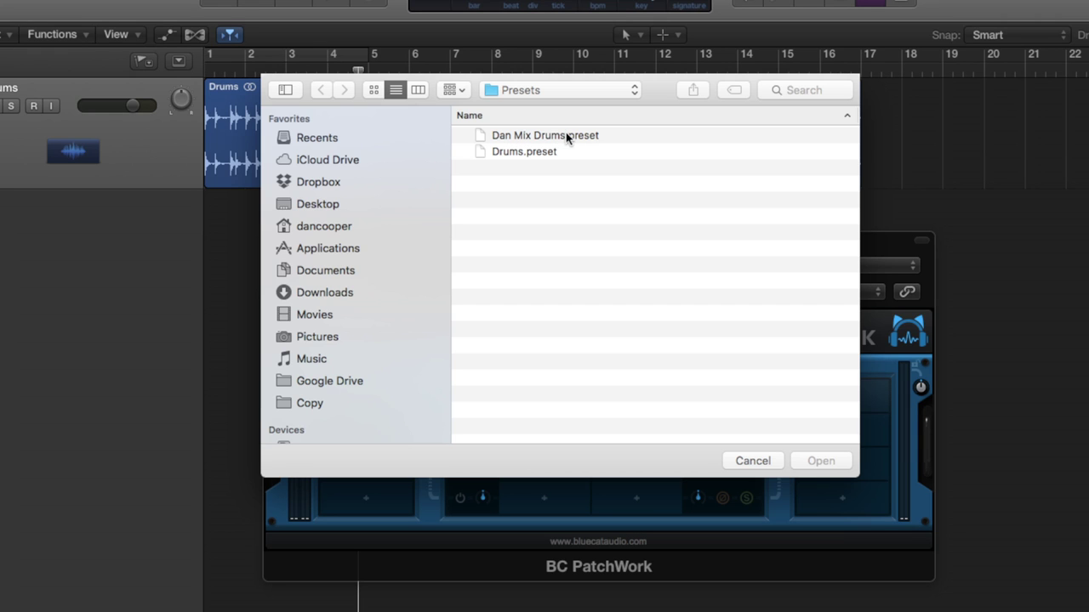
click(566, 135)
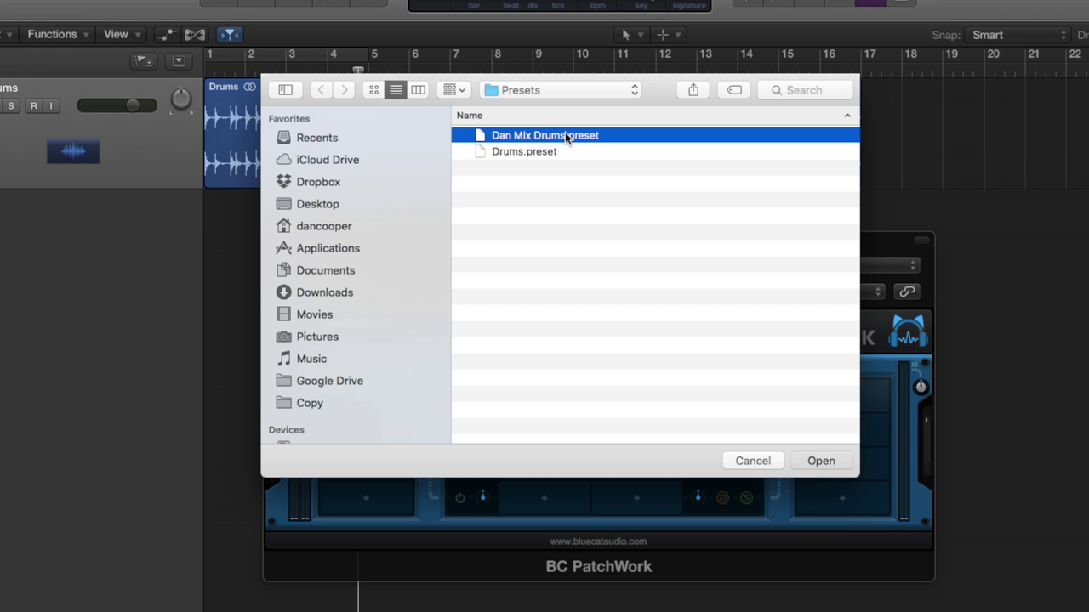
click(820, 460)
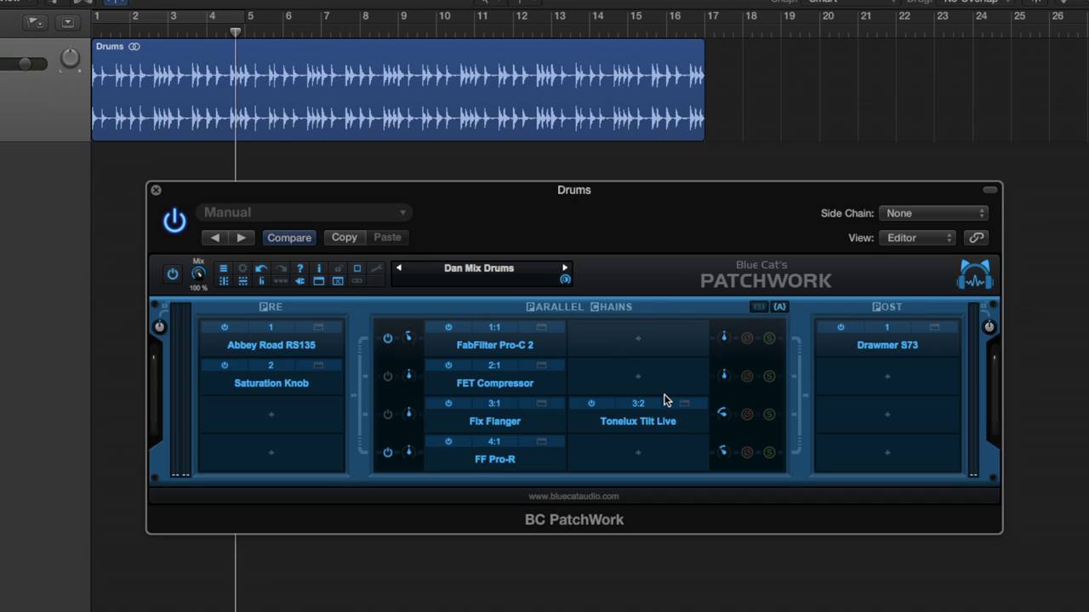